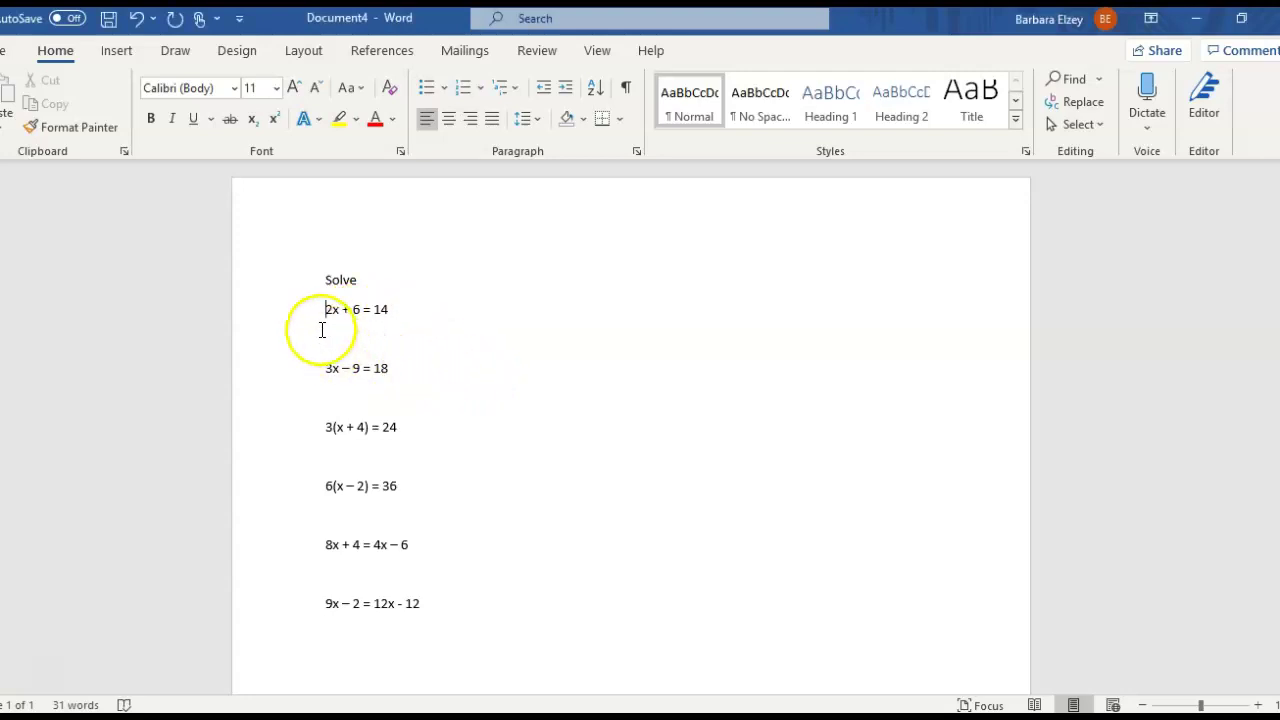
# Step: Below the equation 2x + 6 = 14, add an indented line "-6 -6" and the result line "2x = 8"
pyautogui.click(323, 326)
pyautogui.click(397, 311)
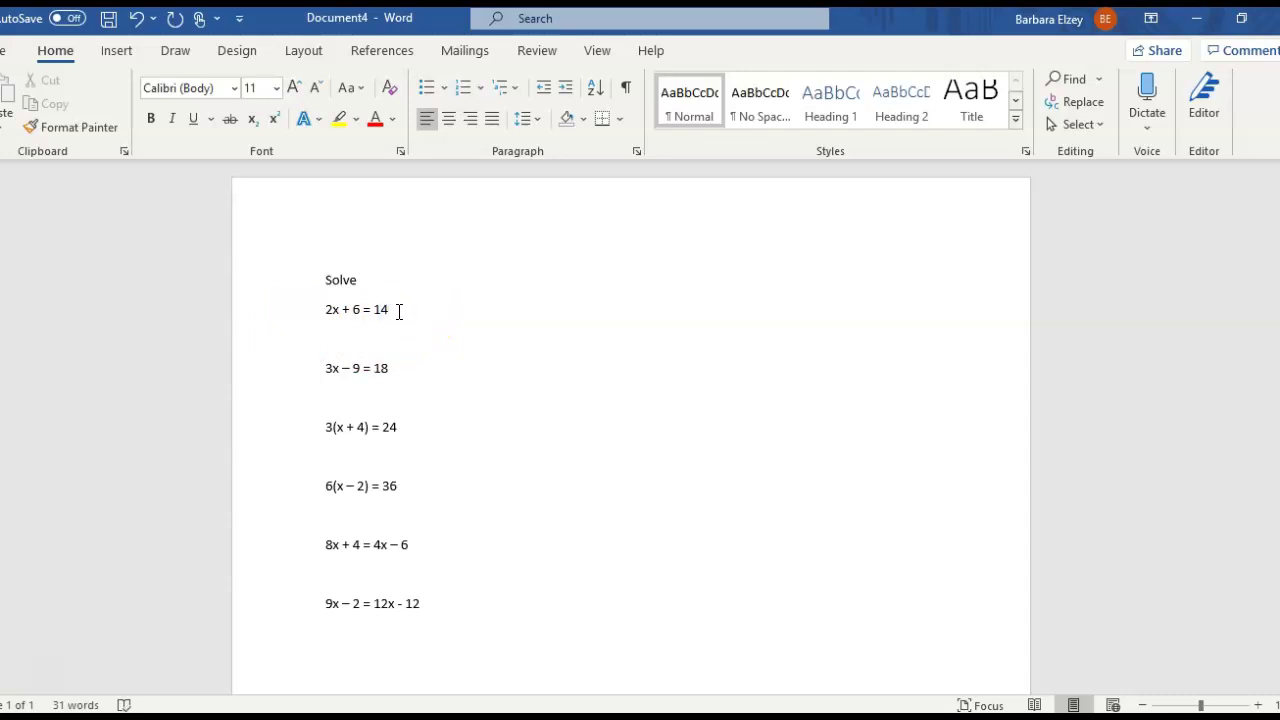
pyautogui.press('Return')
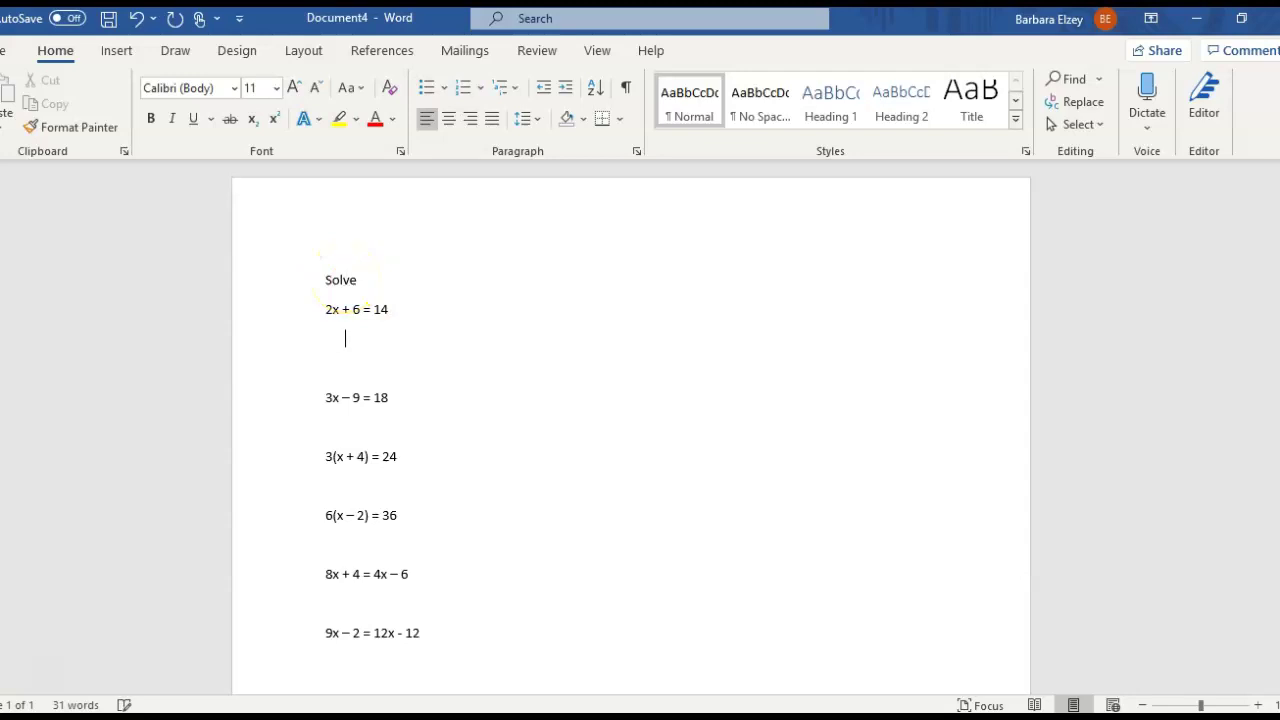
pyautogui.write('-6    -6')
pyautogui.press('Return')
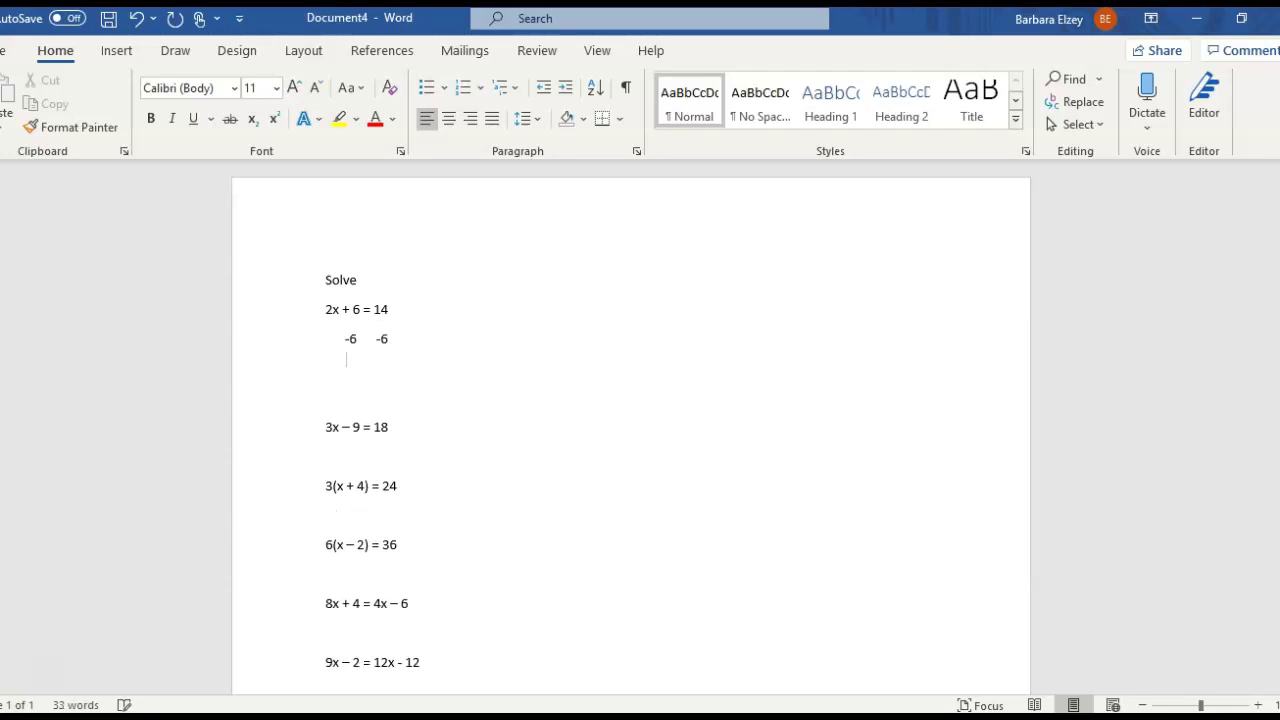
pyautogui.write('2x = 8')
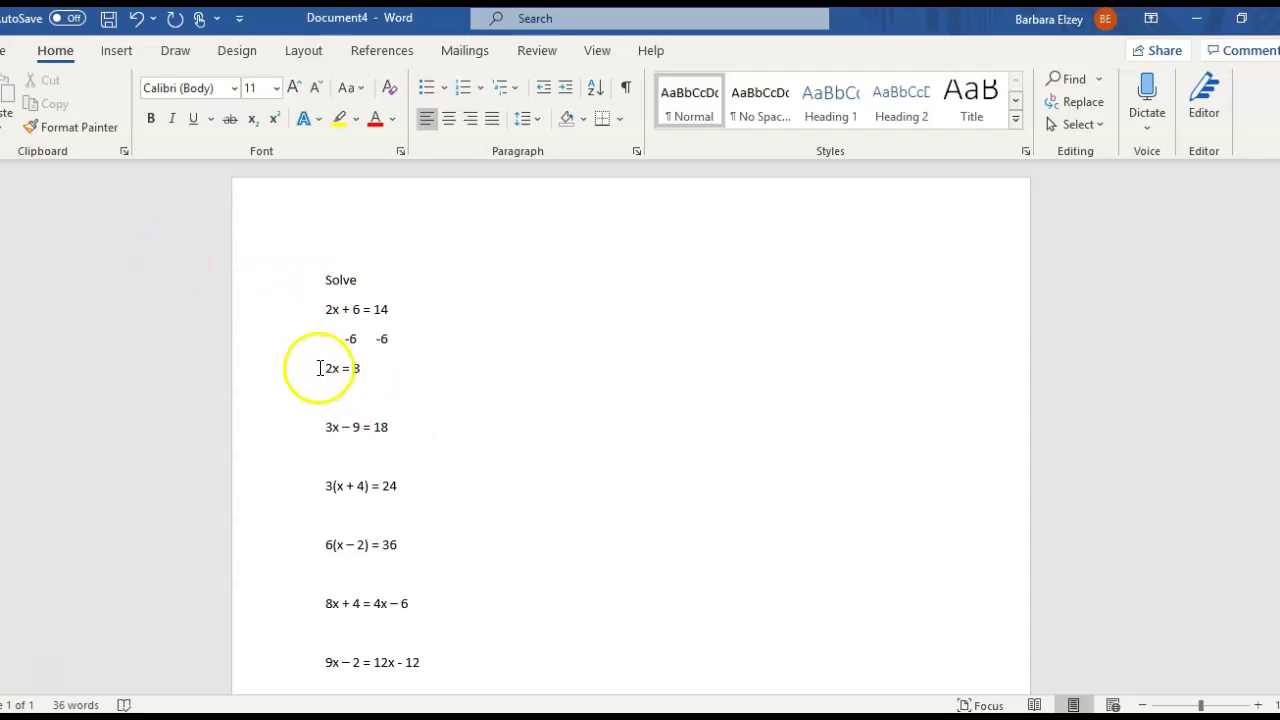
# Step: Underline 2x and 8 in the line 2x = 8 as fraction numerators, leaving the equals sign plain
pyautogui.moveTo(324, 368); pyautogui.dragTo(334, 366)
pyautogui.click(193, 119)
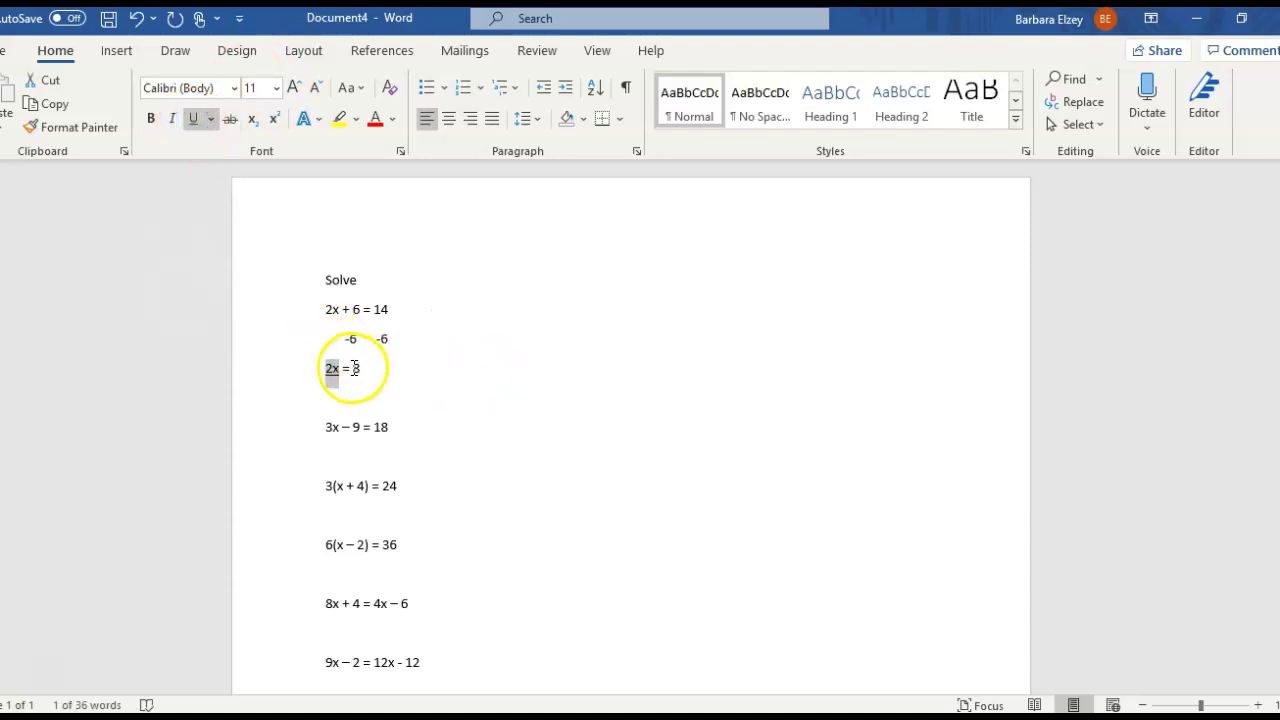
pyautogui.click(353, 368)
pyautogui.moveTo(353, 368); pyautogui.dragTo(362, 368)
pyautogui.click(193, 119)
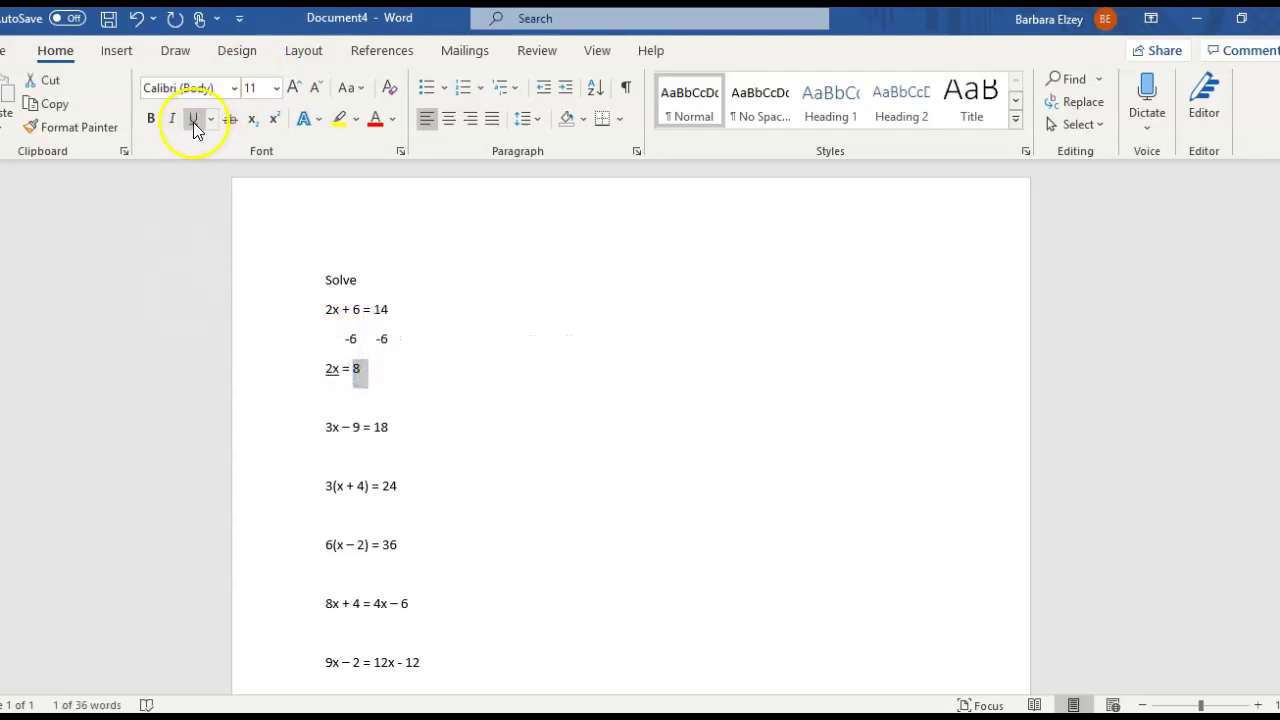
# Step: Add a line without underlining below 2x = 8, with a denominator 2 under each underlined term
pyautogui.click(328, 383)
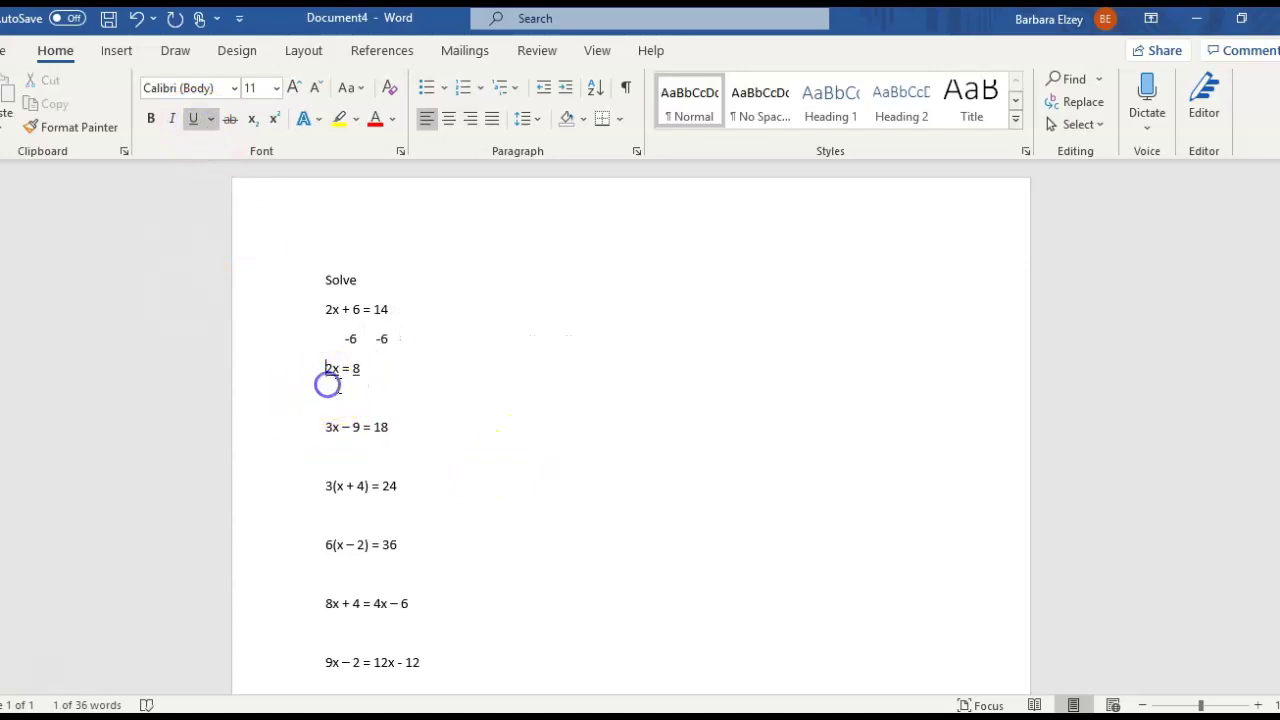
pyautogui.click(386, 366)
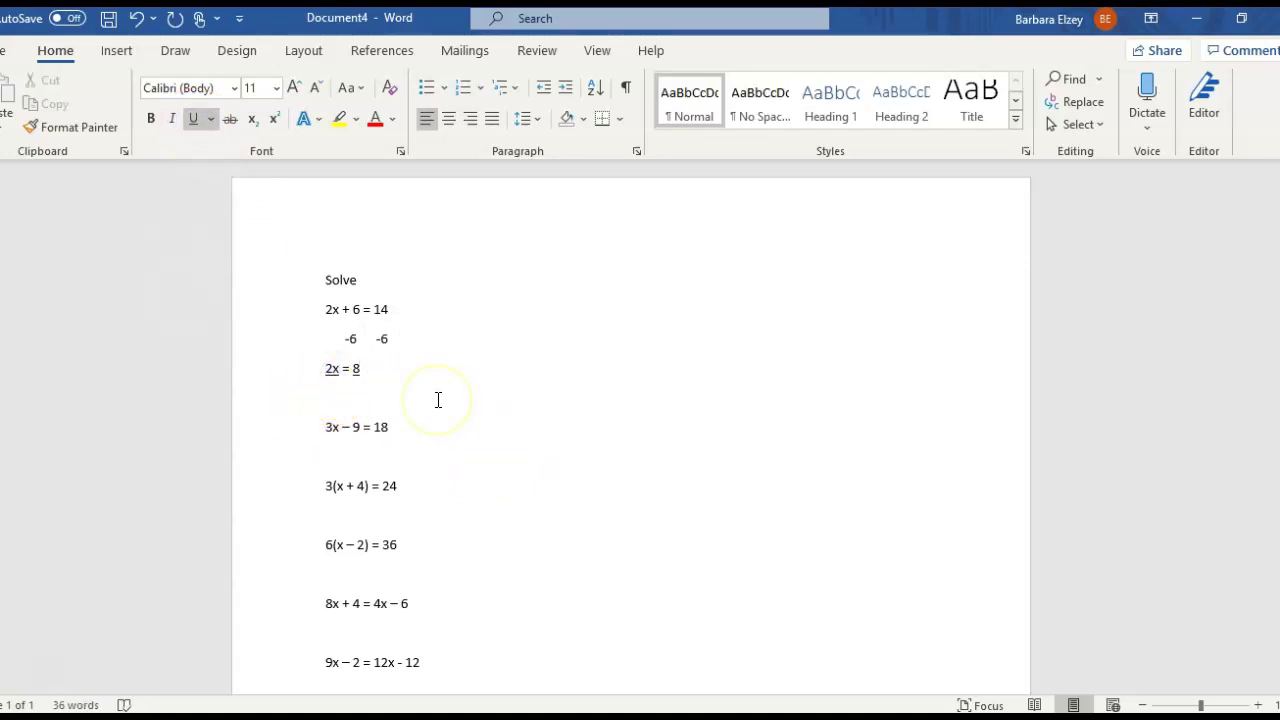
pyautogui.press('Return')
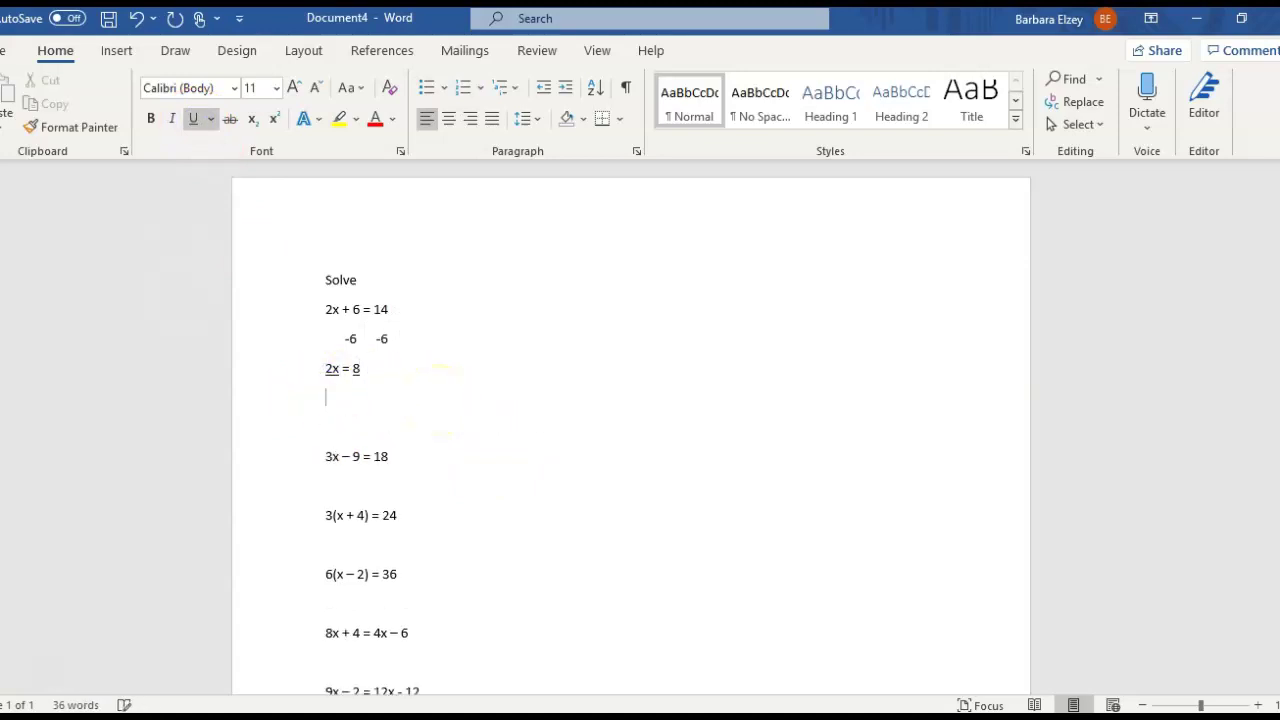
pyautogui.click(193, 119)
pyautogui.write('2')
pyautogui.click(541, 373)
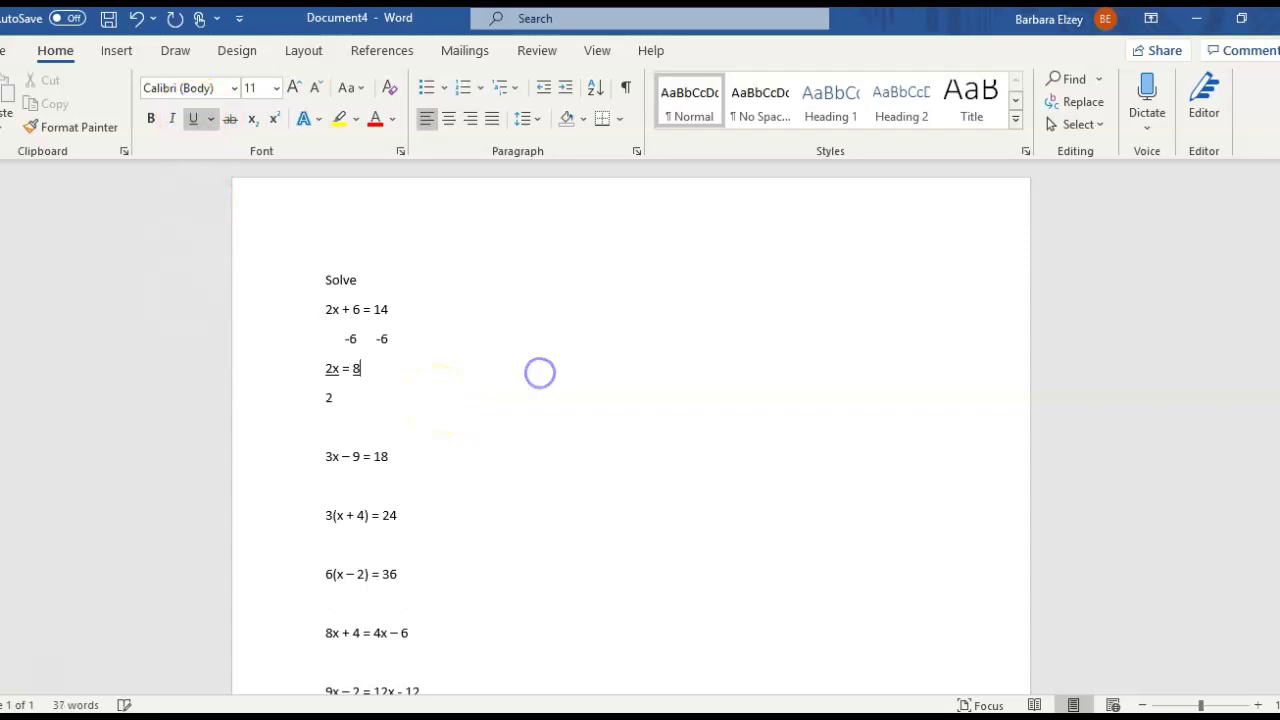
pyautogui.click(331, 400)
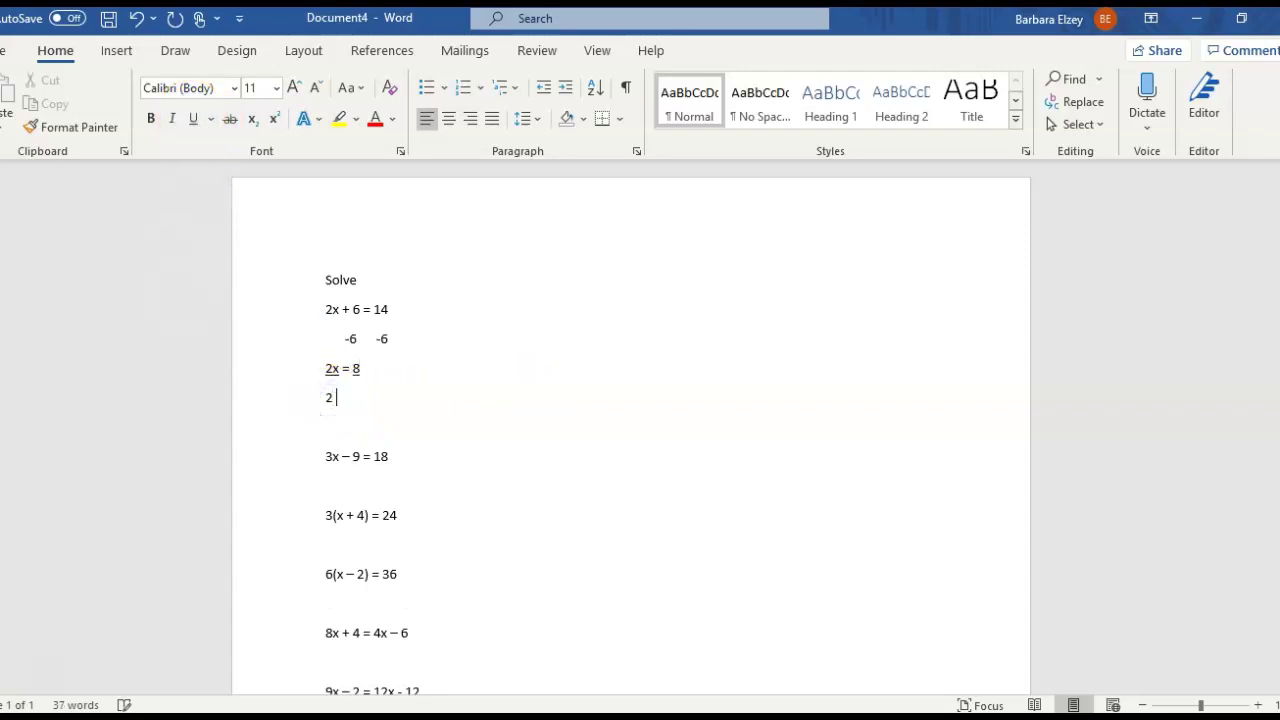
pyautogui.write('2')
# Step: Add the solution line "X = 4" followed by the line "Check: 2(4) + 6 = 14" below the denominators
pyautogui.click(356, 430)
pyautogui.press('Return')
pyautogui.write('X')
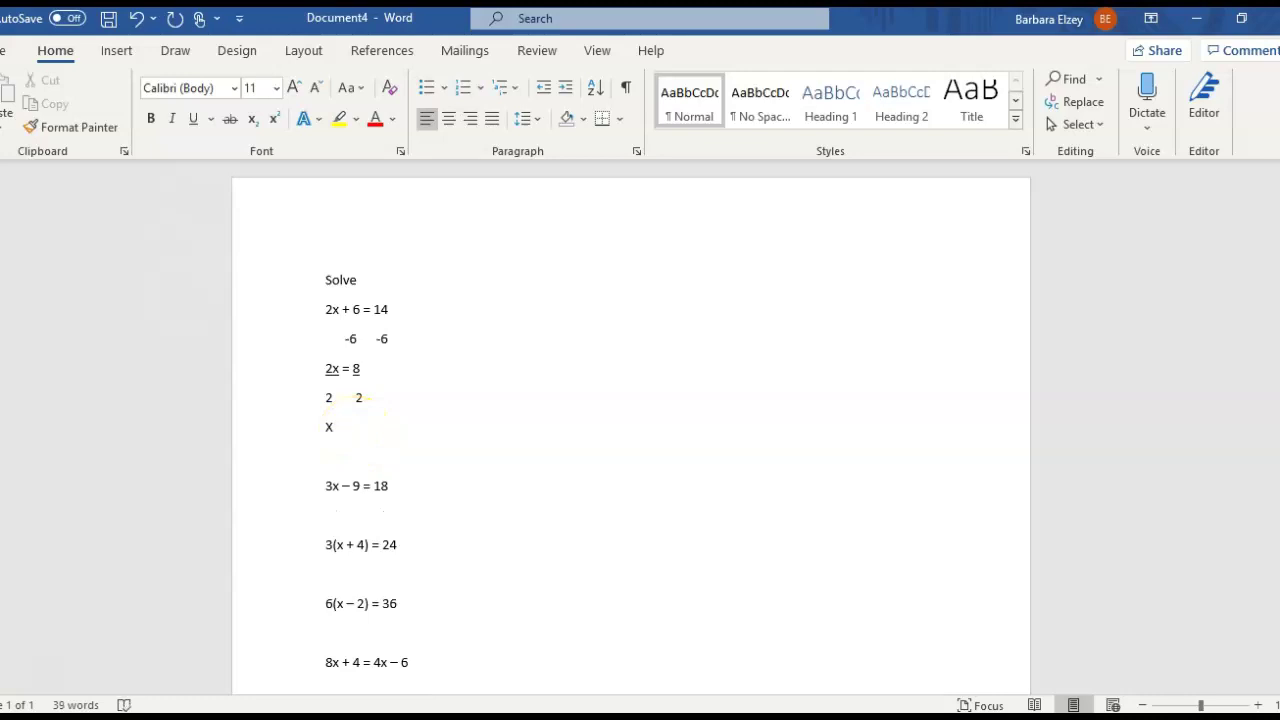
pyautogui.write(' = 4')
pyautogui.press('Return')
pyautogui.write('Chec')
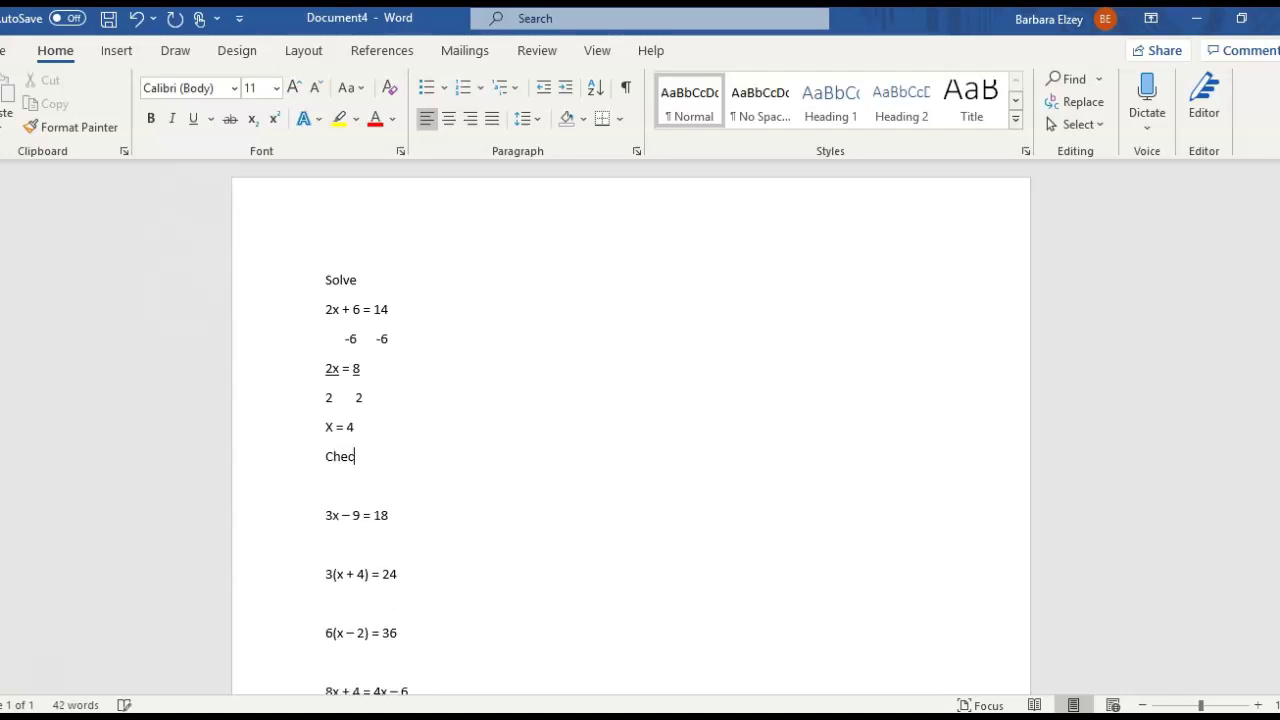
pyautogui.write('k:  2(4) + 6 = 14')
# Step: Below the equation 3x – 9 = 18, add an indented line "+9 +9" and the result line "3x = 27"
pyautogui.click(395, 515)
pyautogui.scroll(-3, 630, 430)
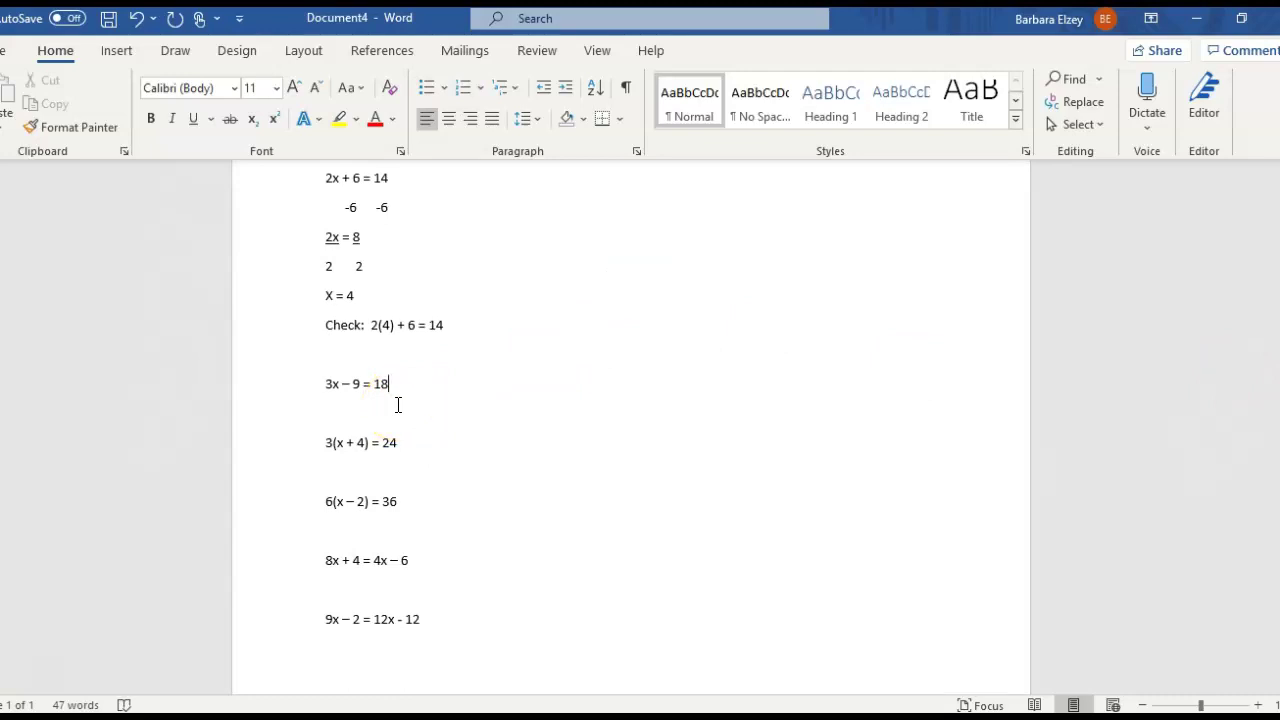
pyautogui.press('Return')
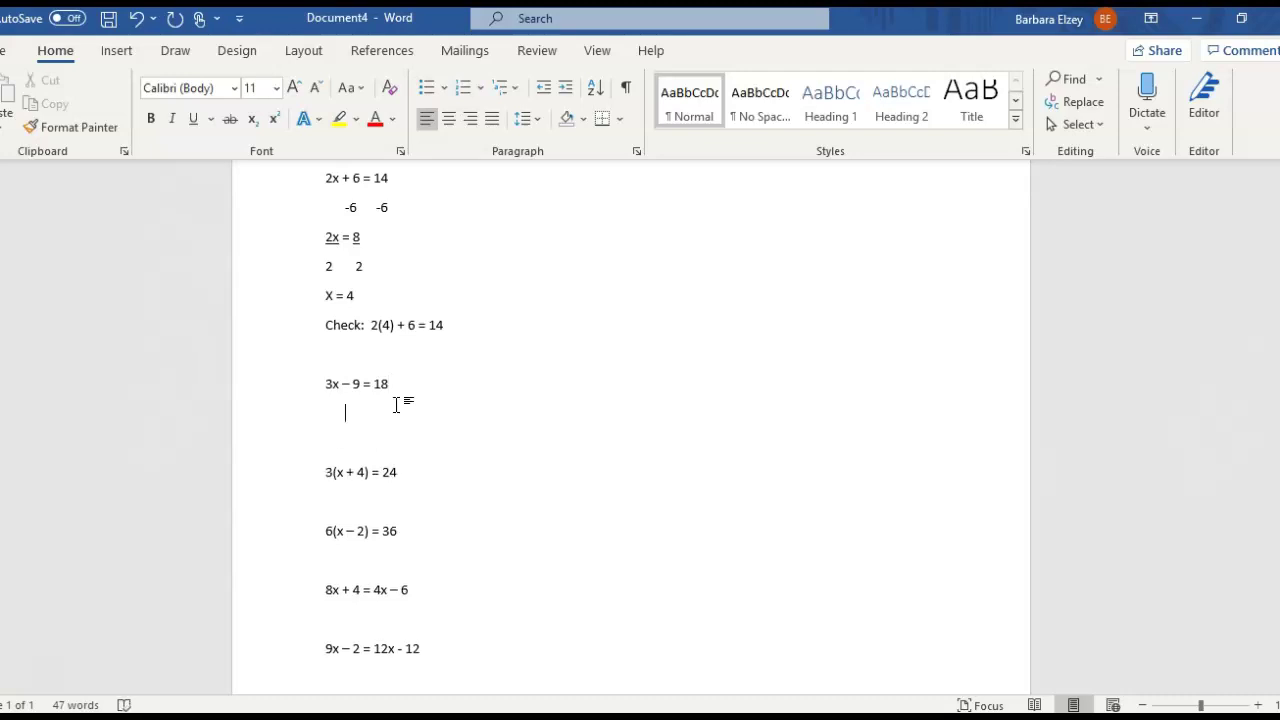
pyautogui.write('+9    +9')
pyautogui.press('Return')
pyautogui.write('3x')
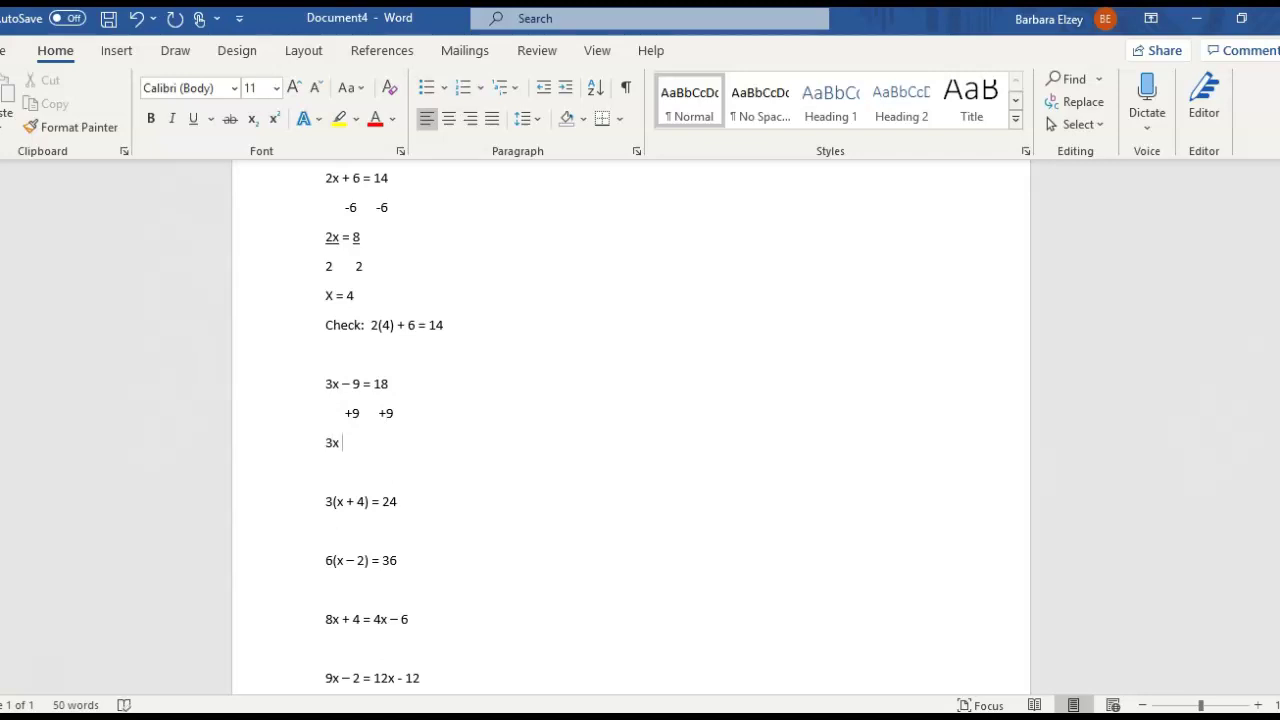
pyautogui.write(' = 27')
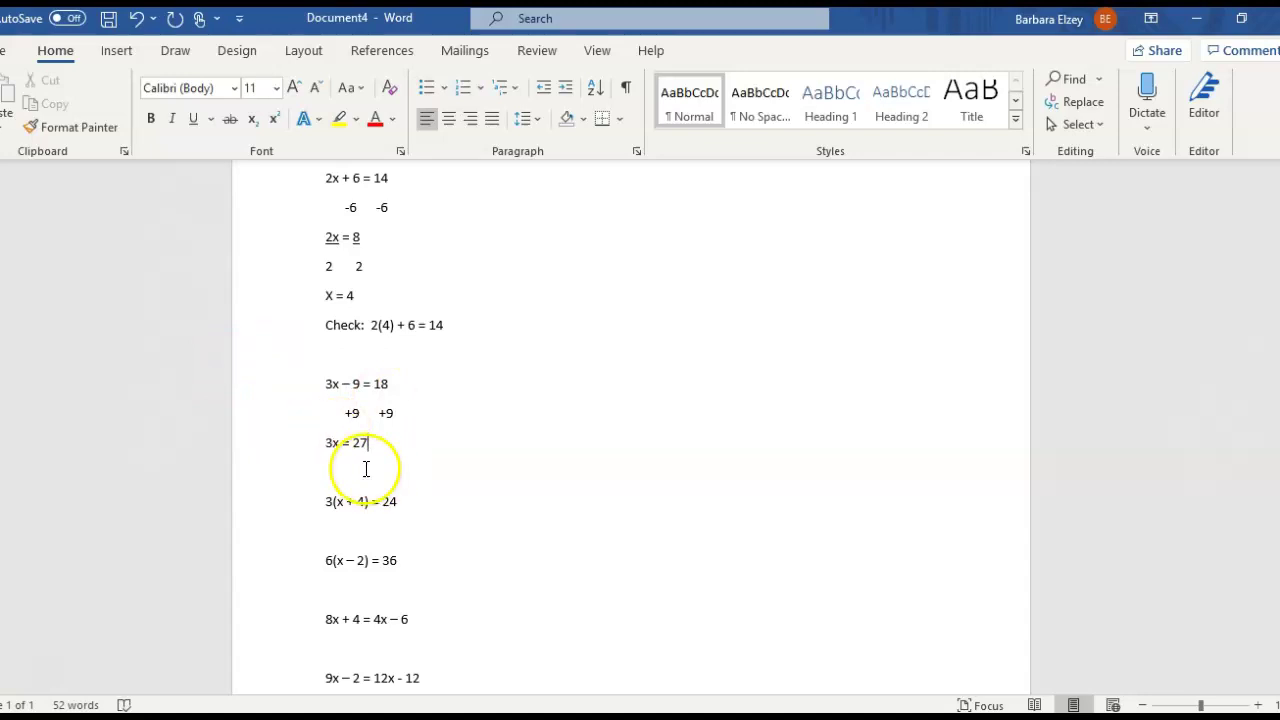
# Step: Underline 3x and 27 in the line 3x = 27 as fraction numerators, leaving the equals sign plain
pyautogui.click(328, 440)
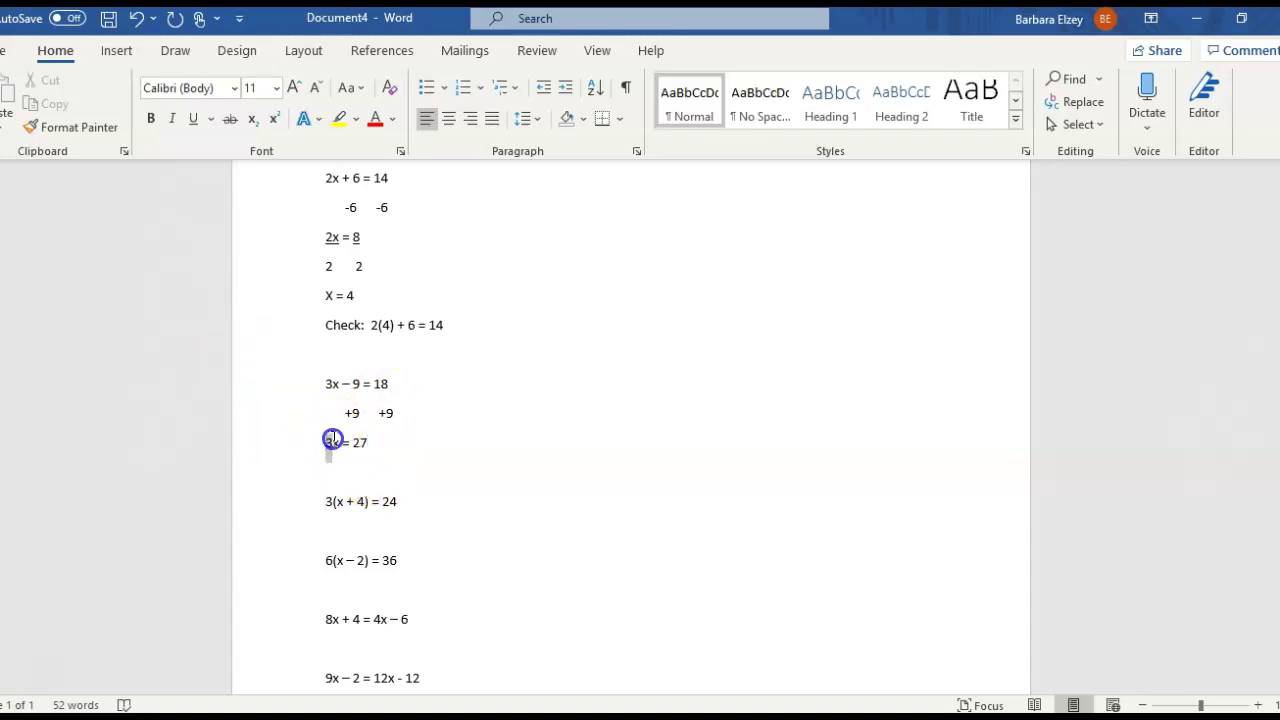
pyautogui.moveTo(332, 440); pyautogui.dragTo(340, 441)
pyautogui.click(194, 121)
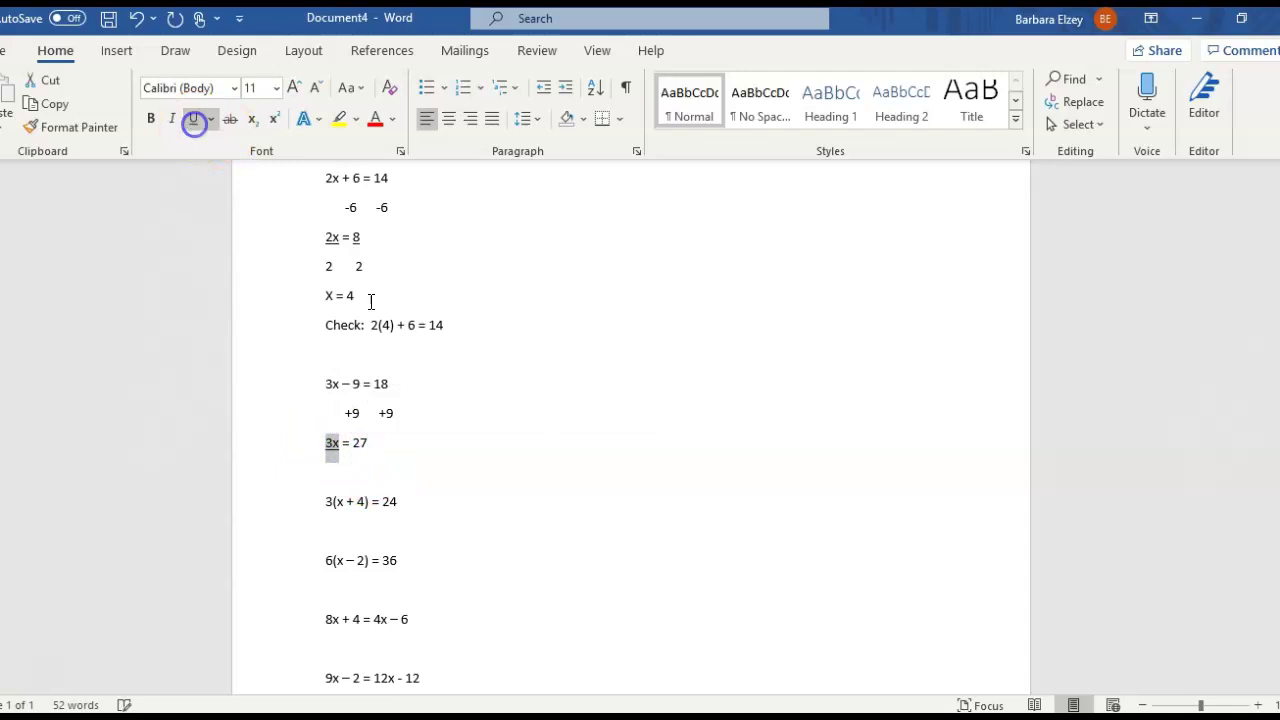
pyautogui.moveTo(353, 446); pyautogui.dragTo(367, 446)
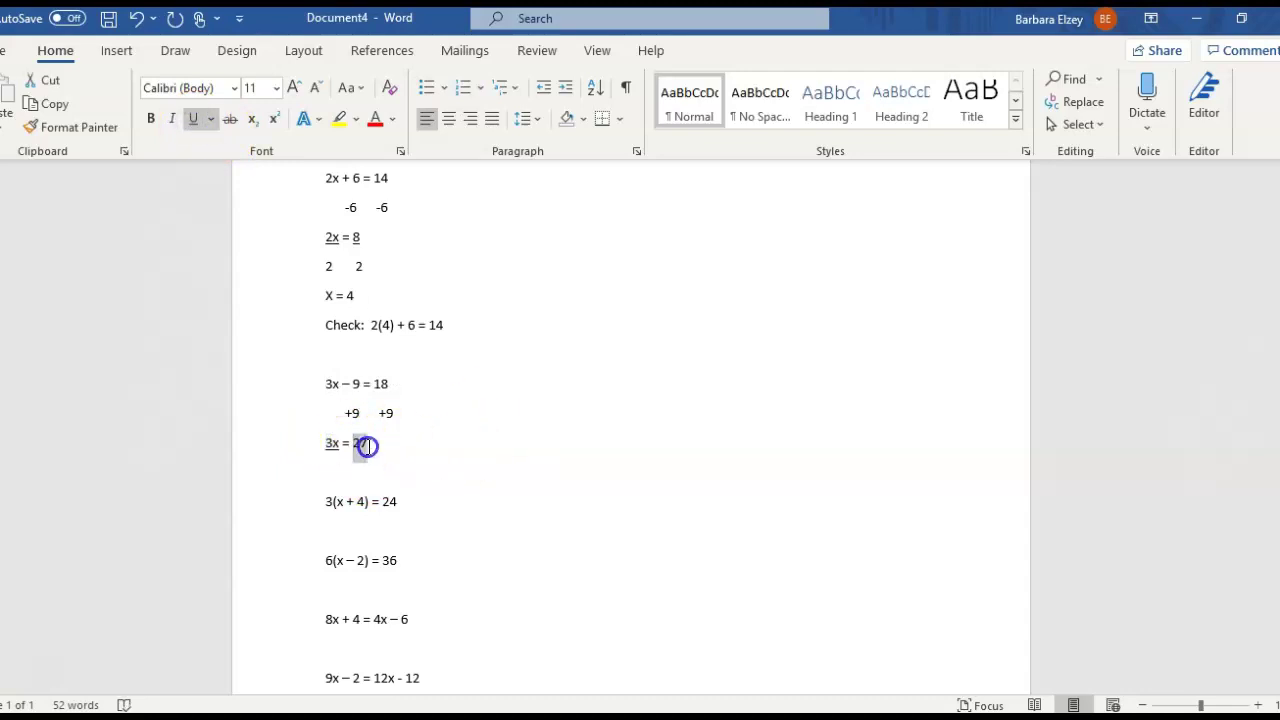
pyautogui.click(194, 119)
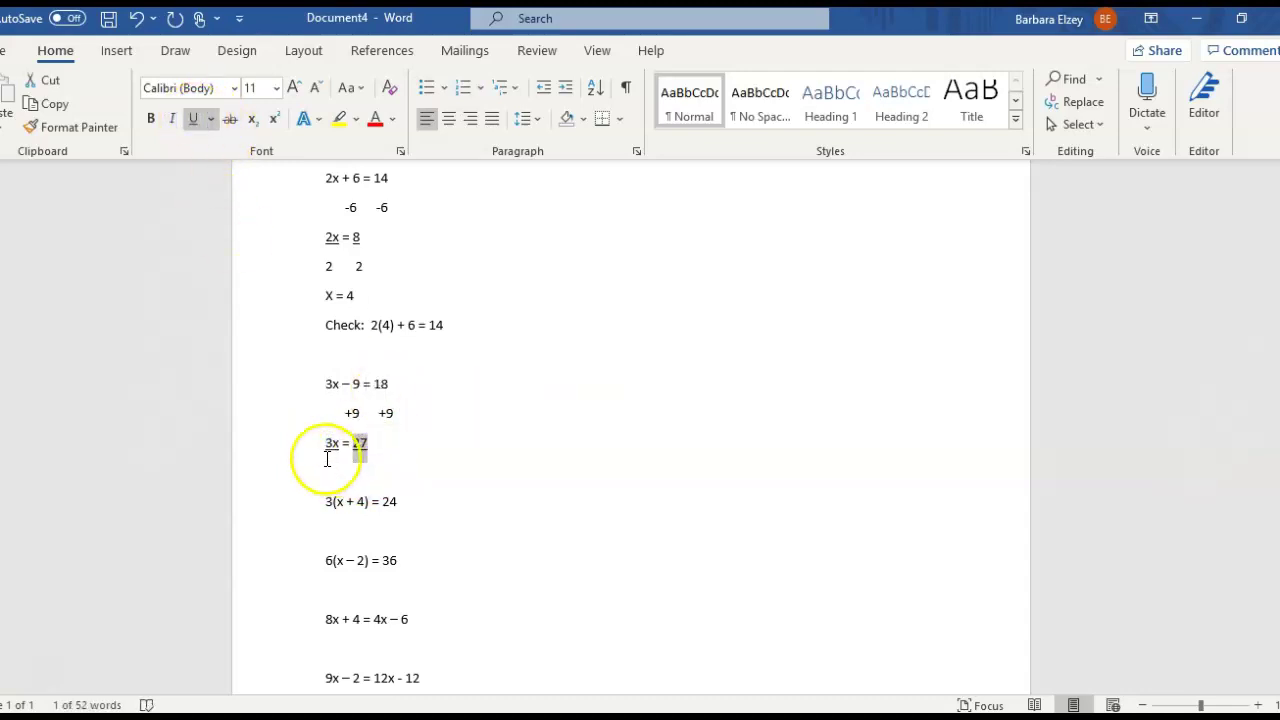
# Step: Below 3x = 27, add a non-underlined denominator 3 under each term and the solution line "X = 9"
pyautogui.click(389, 447)
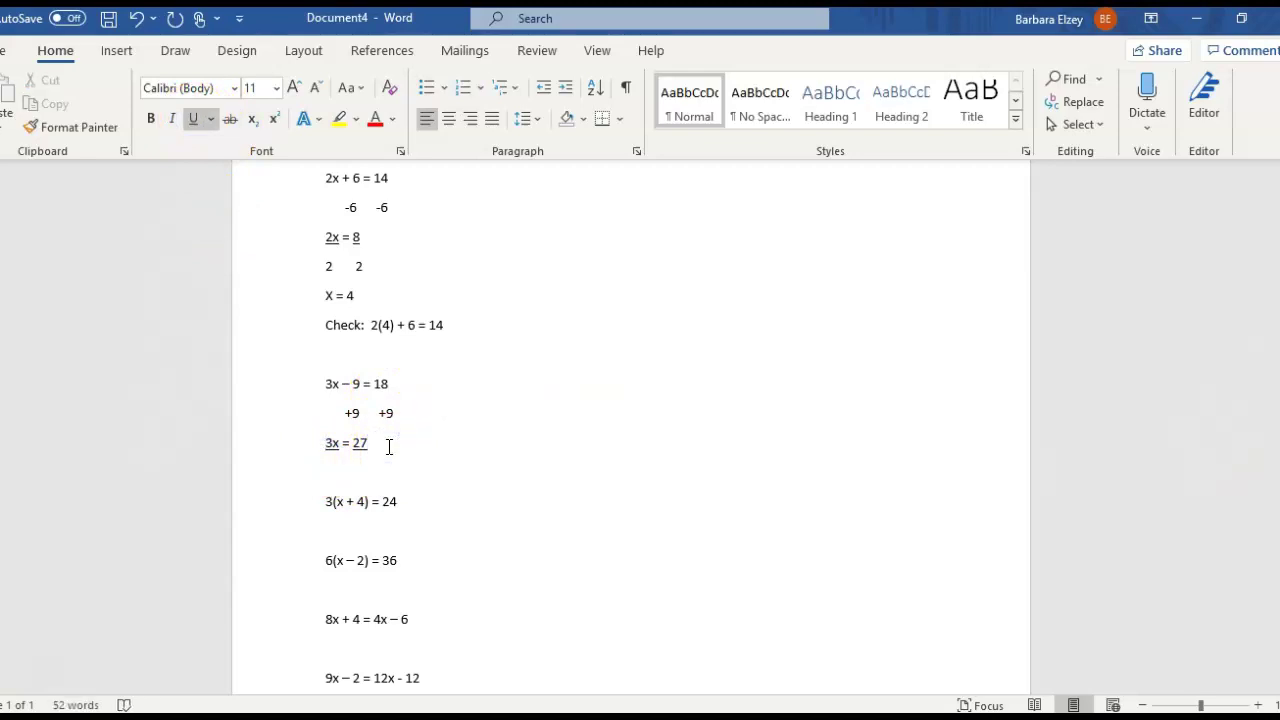
pyautogui.press('Return')
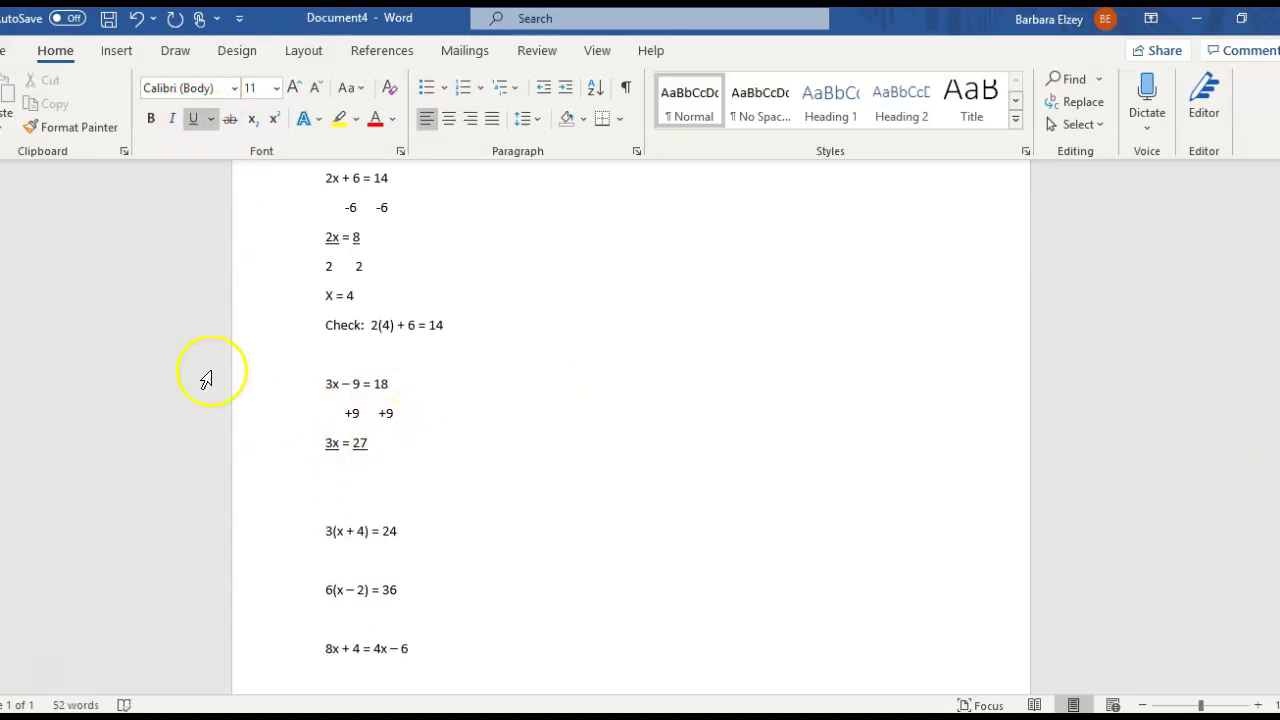
pyautogui.click(194, 119)
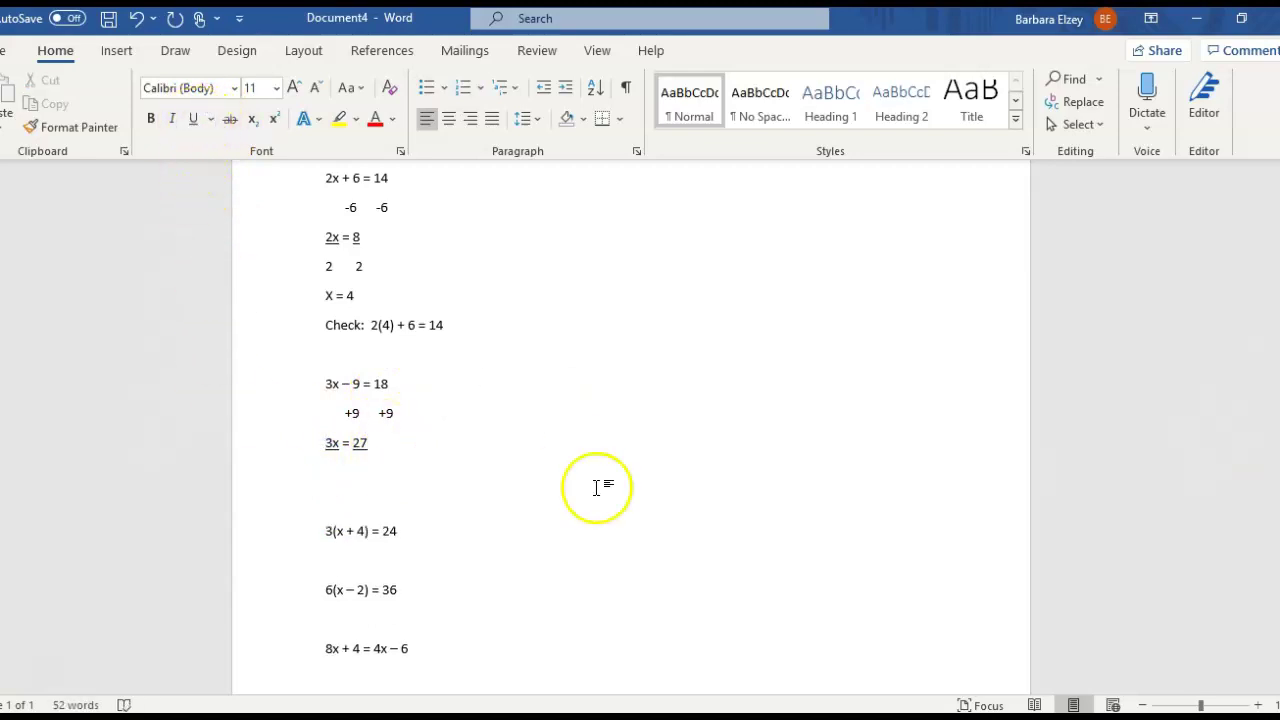
pyautogui.write('3     ')
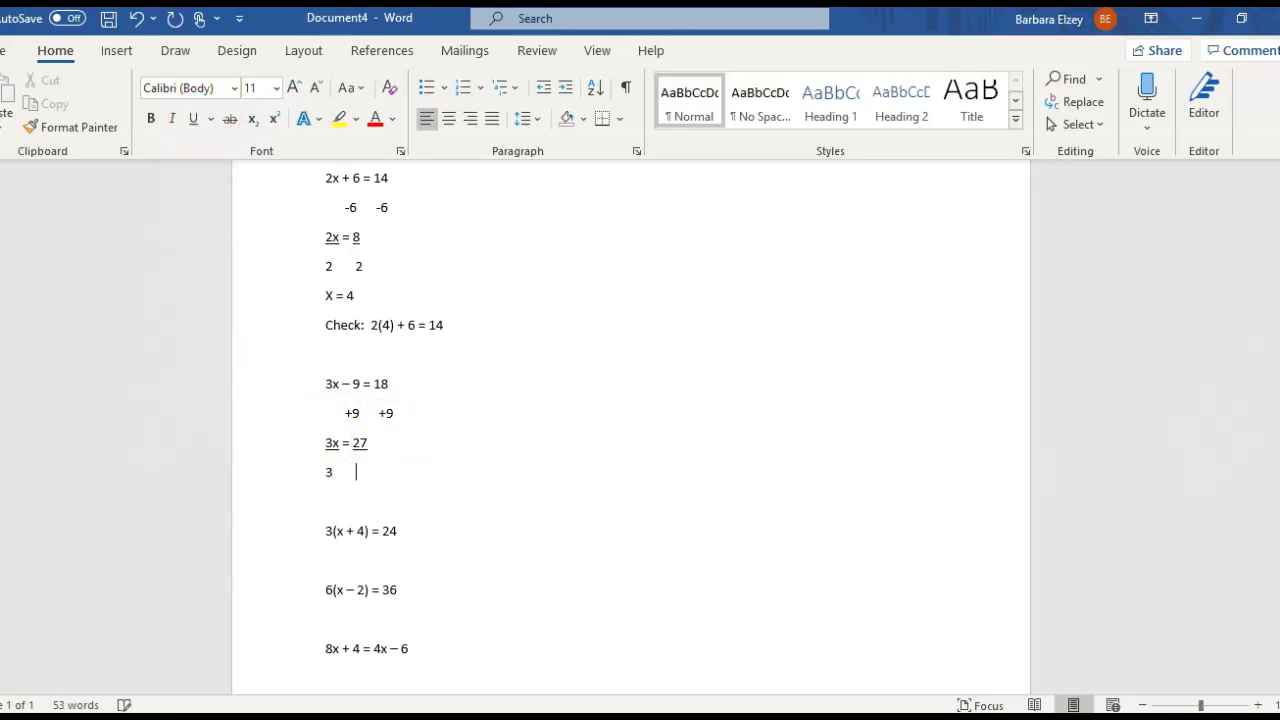
pyautogui.write('3')
pyautogui.press('Return')
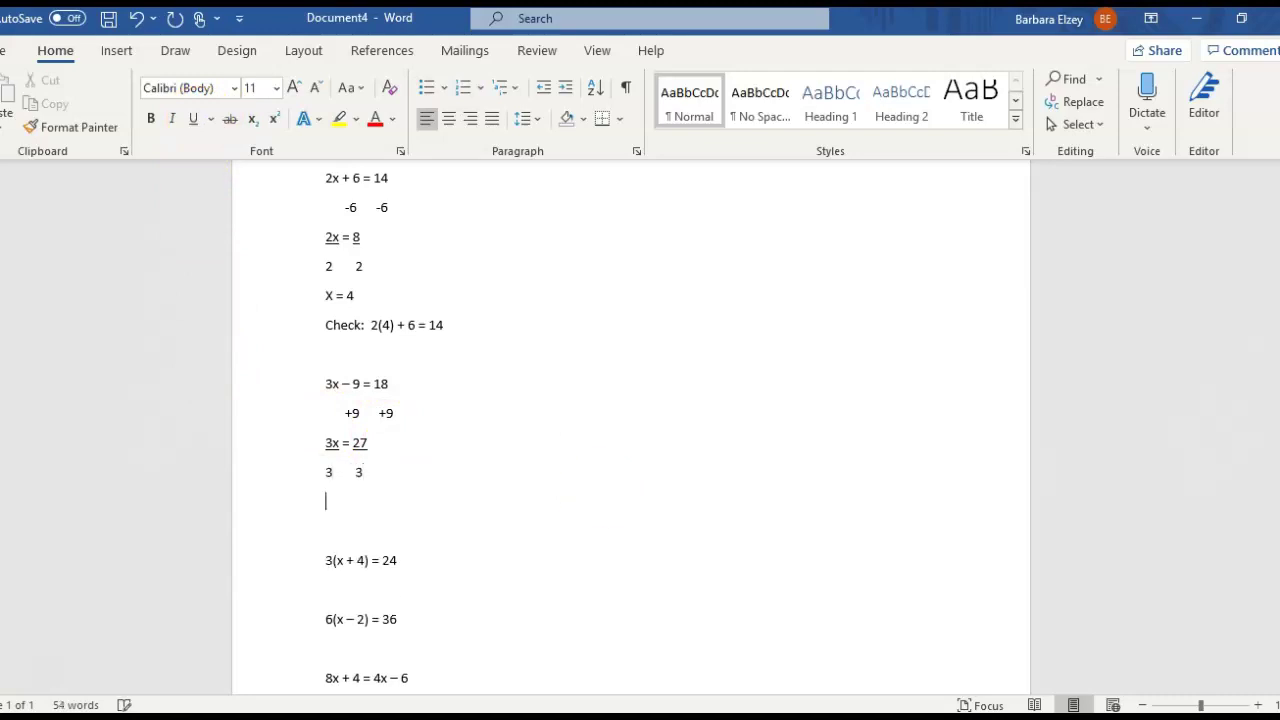
pyautogui.write('x = 9')
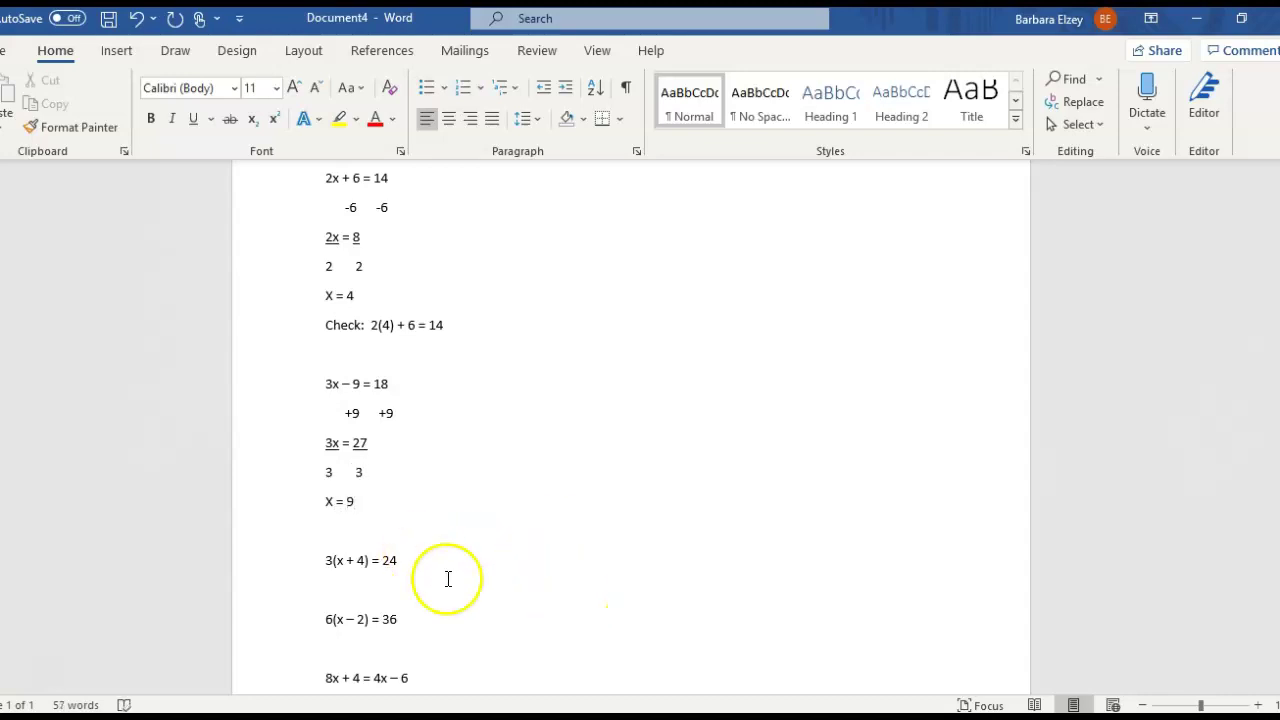
# Step: Below the equation 3(x + 4) = 24, add the distributed form "3x + 12 = 24" and start a new line
pyautogui.scroll(-2, 630, 430)
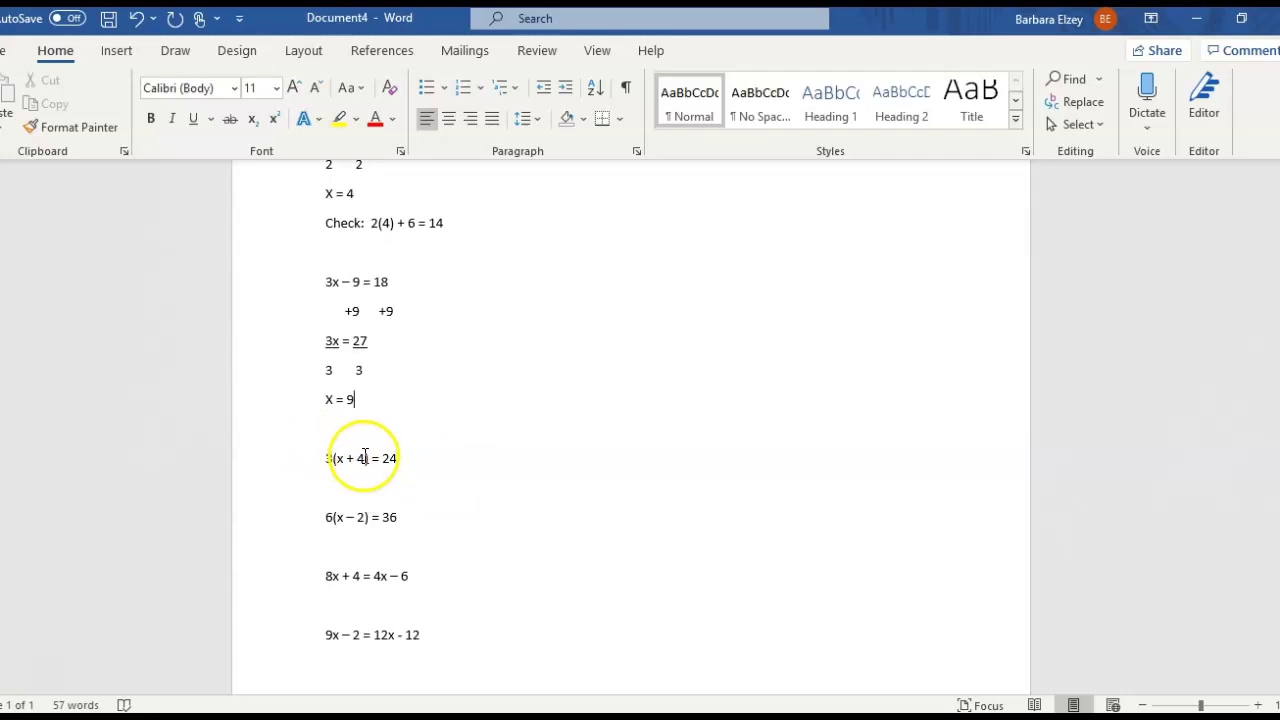
pyautogui.click(328, 485)
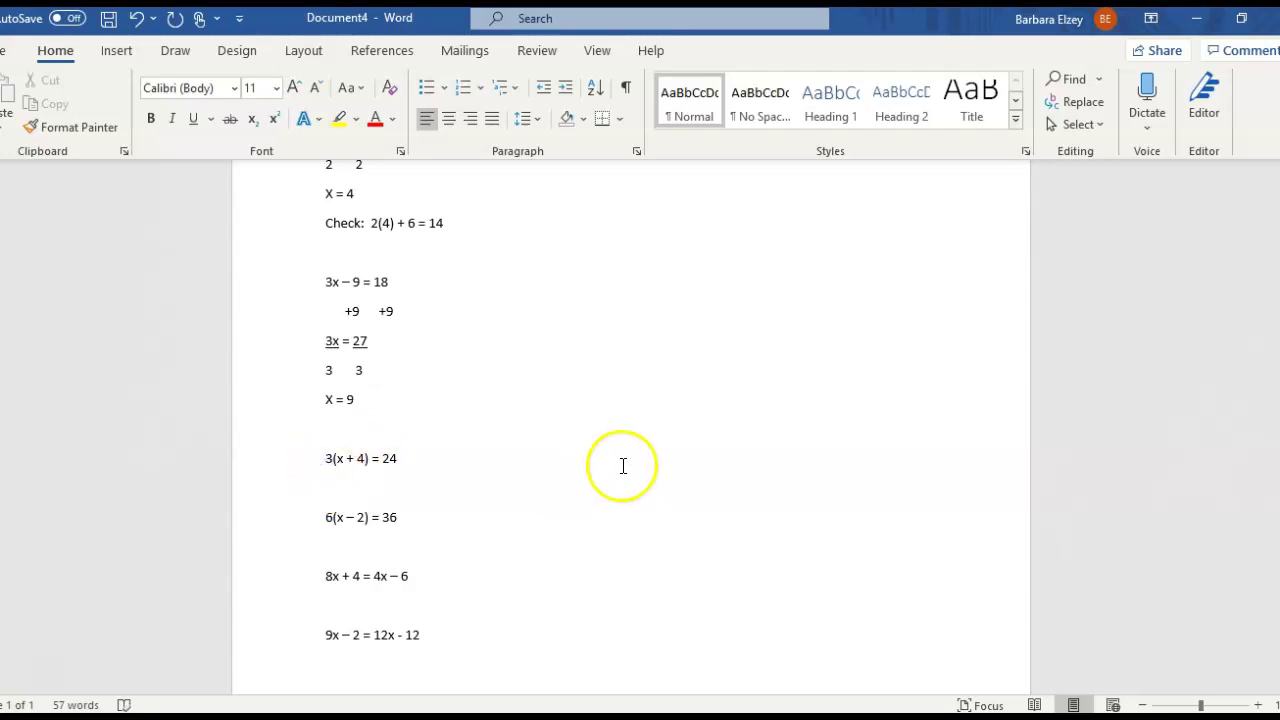
pyautogui.write('3x')
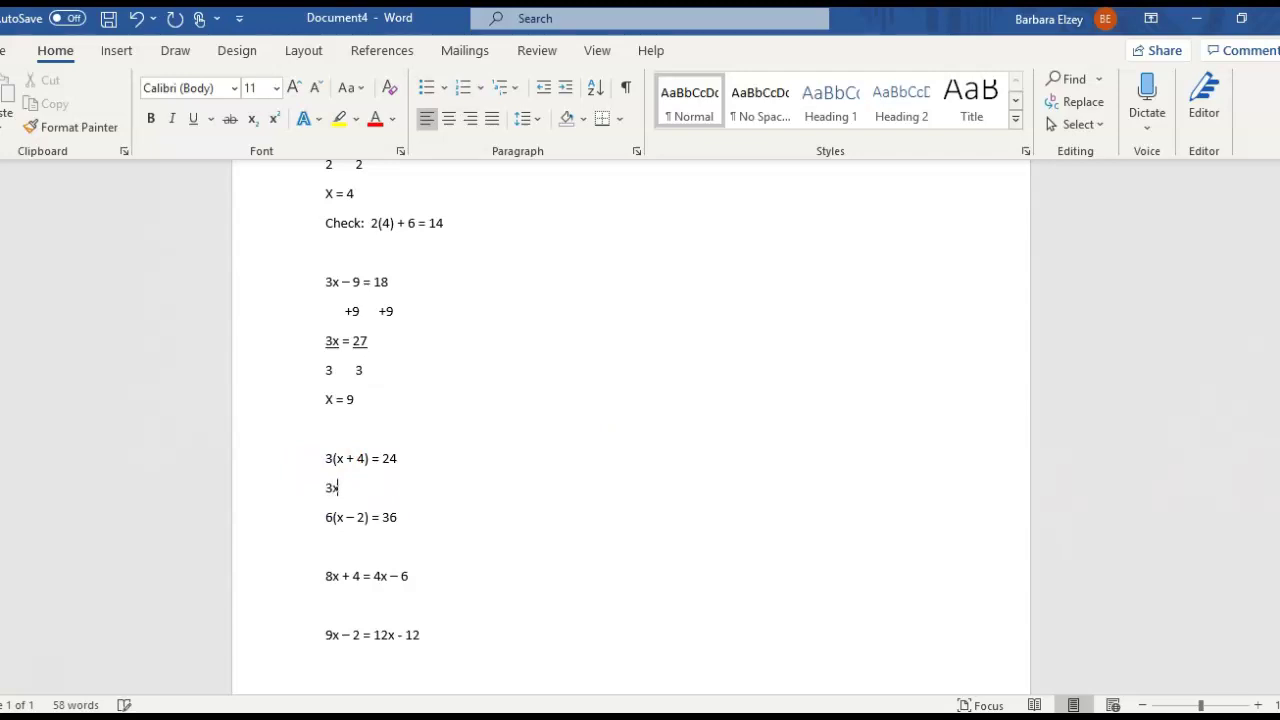
pyautogui.write('=')
pyautogui.write('+ 12 =')
pyautogui.write(' 24')
pyautogui.press('Return')
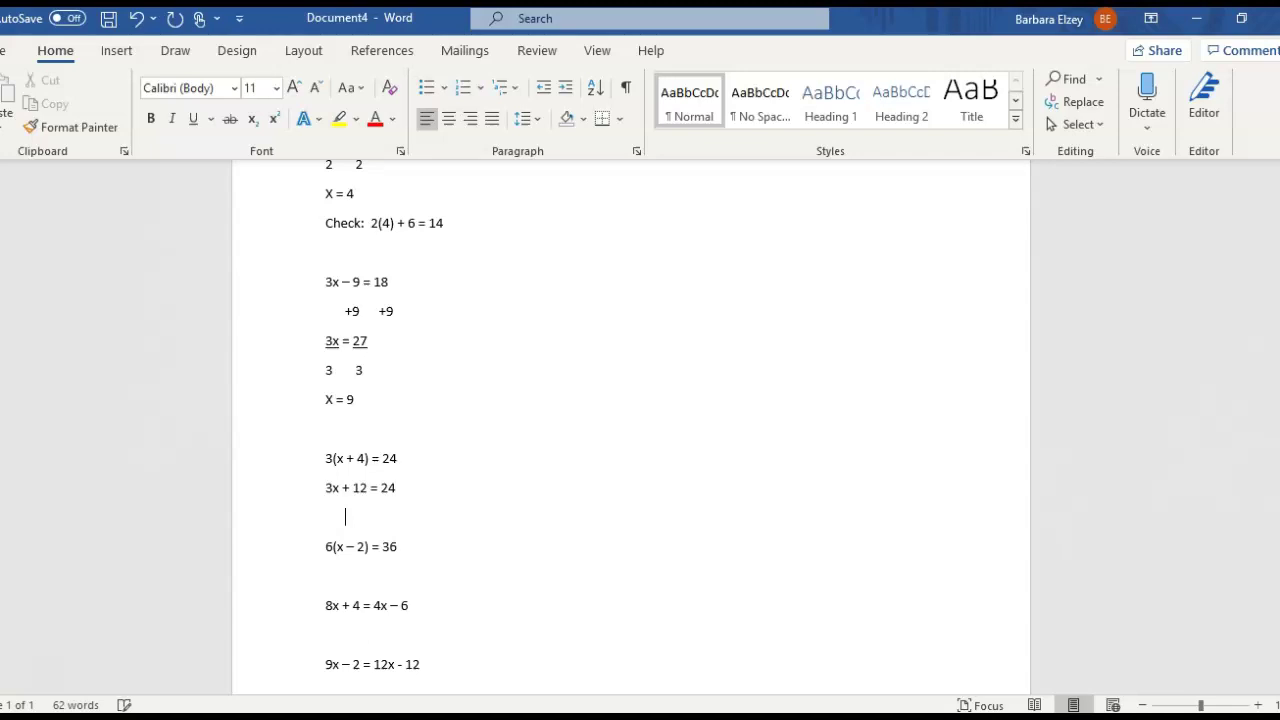
pyautogui.write('- 1')
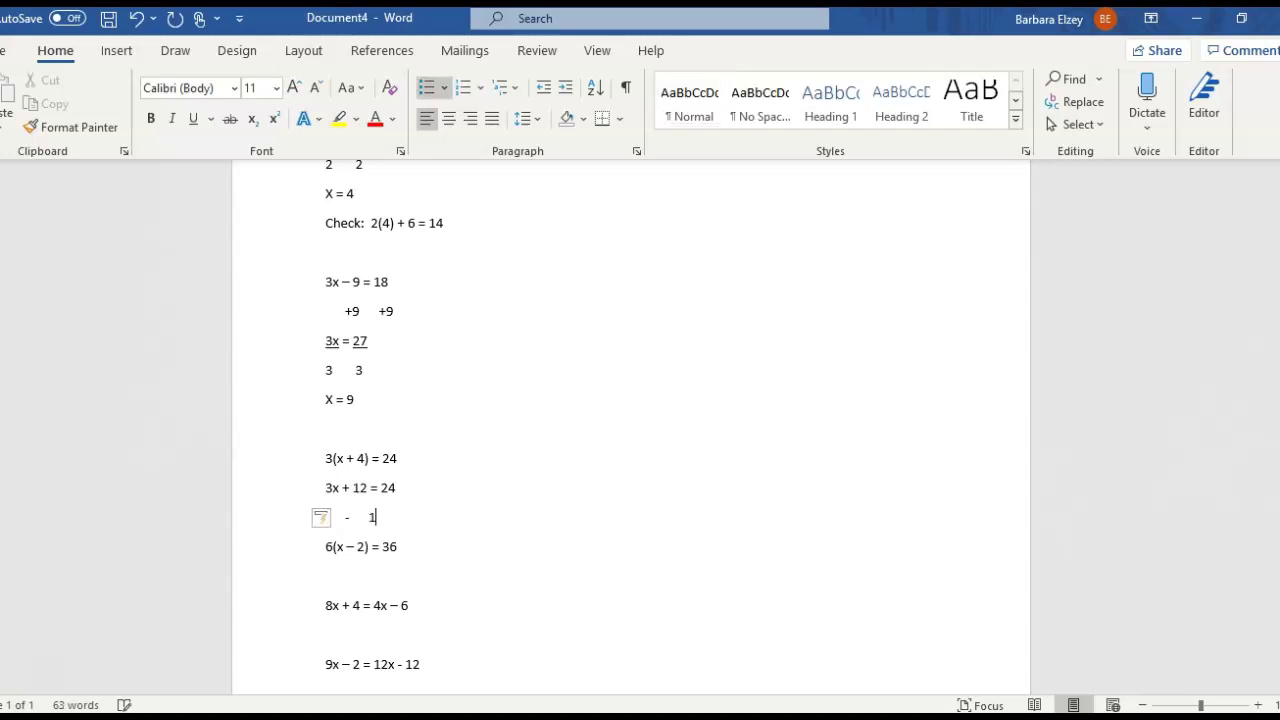
pyautogui.press('BackSpace')
pyautogui.press('BackSpace')
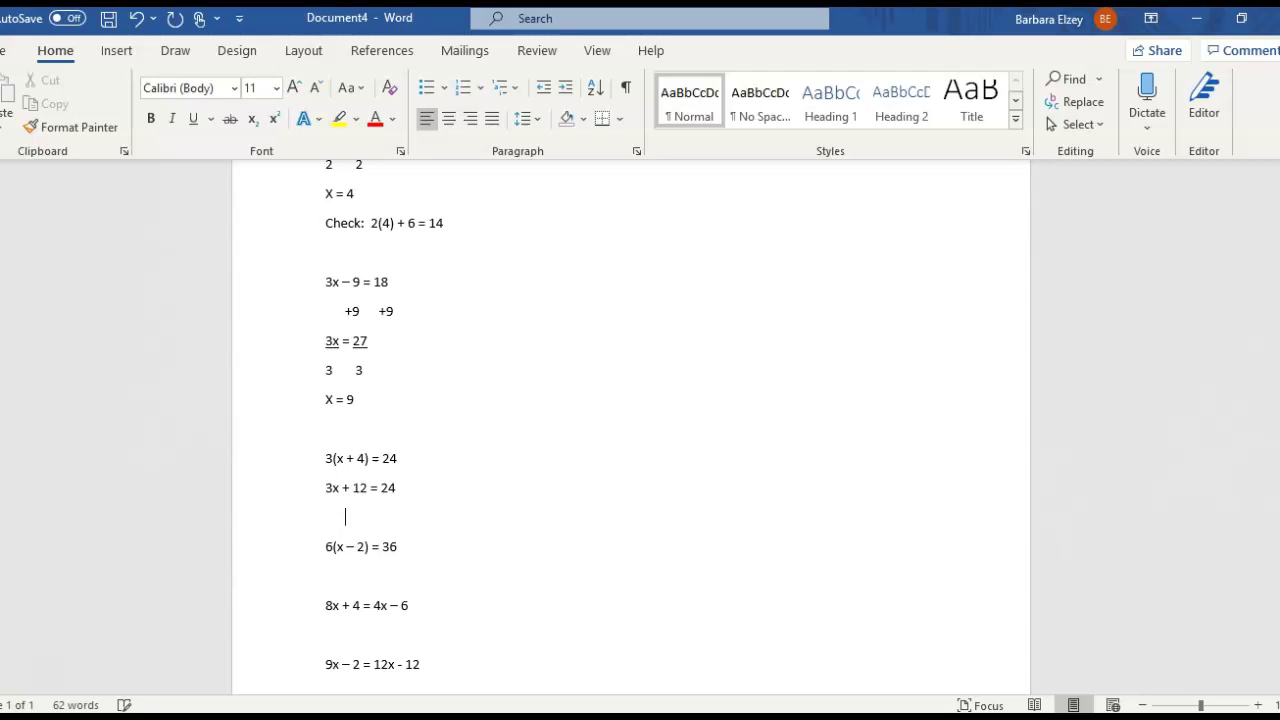
# Step: Add the subtraction line "- 12 -12" below 3x + 12 = 24 and start another line
pyautogui.write('-    12')
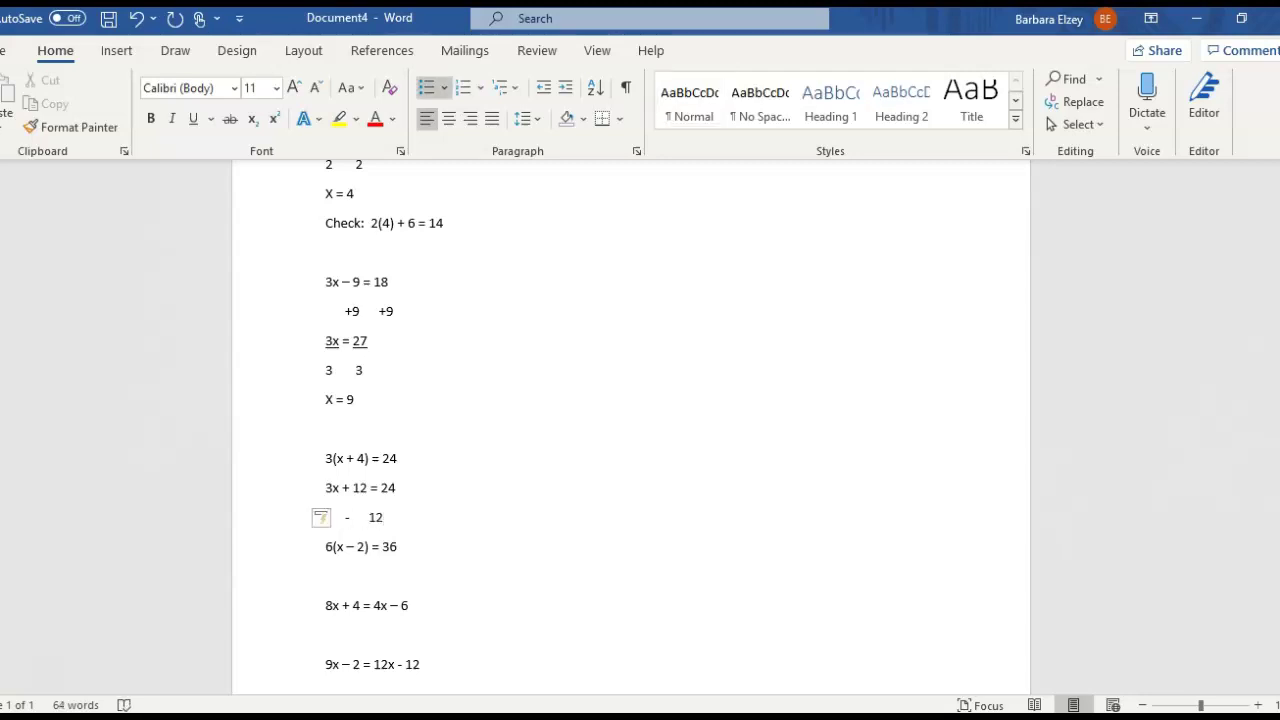
pyautogui.write('   -12')
pyautogui.press('Return')
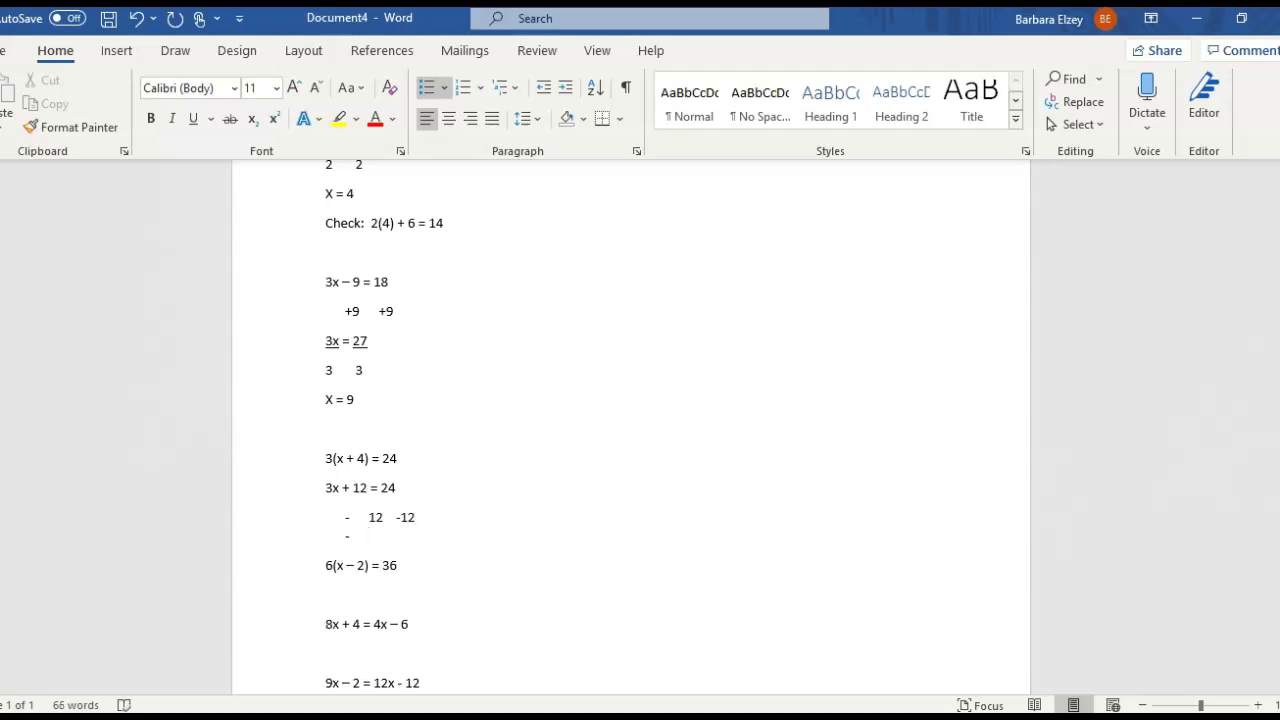
# Step: Remove the automatic dash bullet below the "- 12 -12" line and add the line "3x = 12" there as plain text
pyautogui.press('BackSpace')
pyautogui.press('BackSpace')
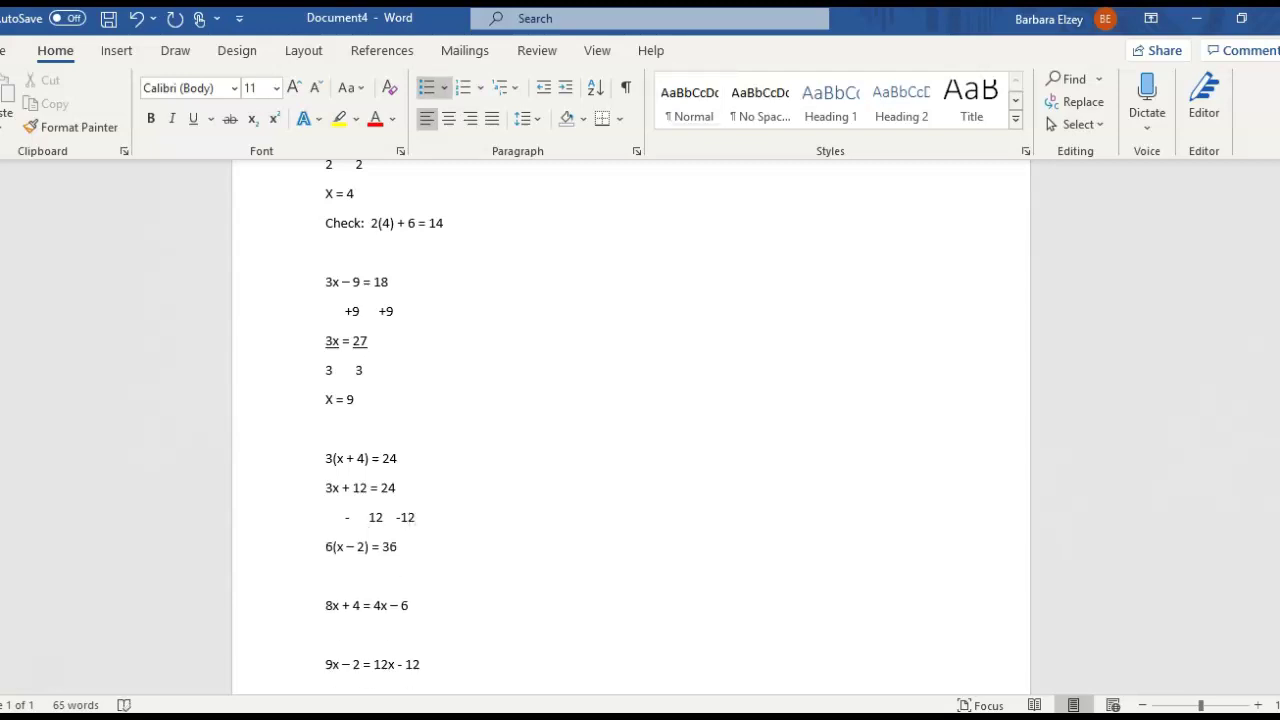
pyautogui.press('Return')
pyautogui.press('BackSpace')
pyautogui.press('BackSpace')
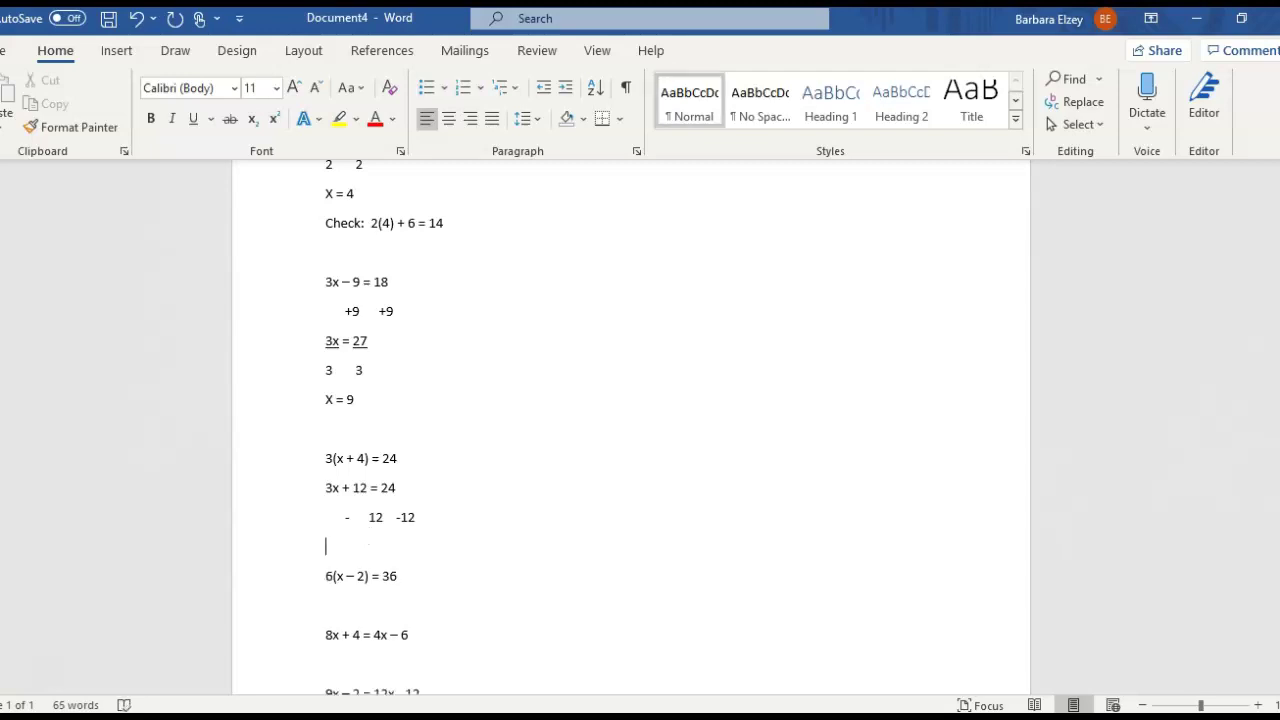
pyautogui.write('3x = 12')
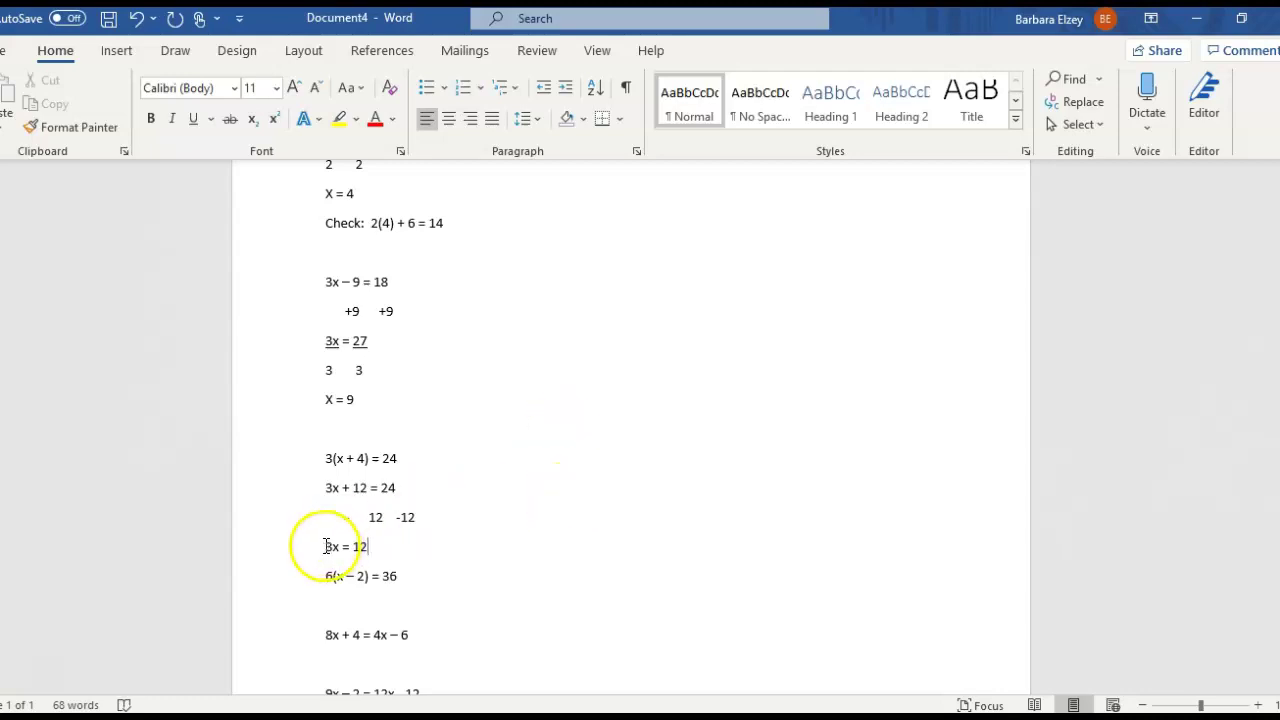
# Step: Underline 3x and 12 in the line 3x = 12 as fraction numerators and start a new line below
pyautogui.moveTo(325, 546); pyautogui.dragTo(369, 546)
pyautogui.click(193, 119)
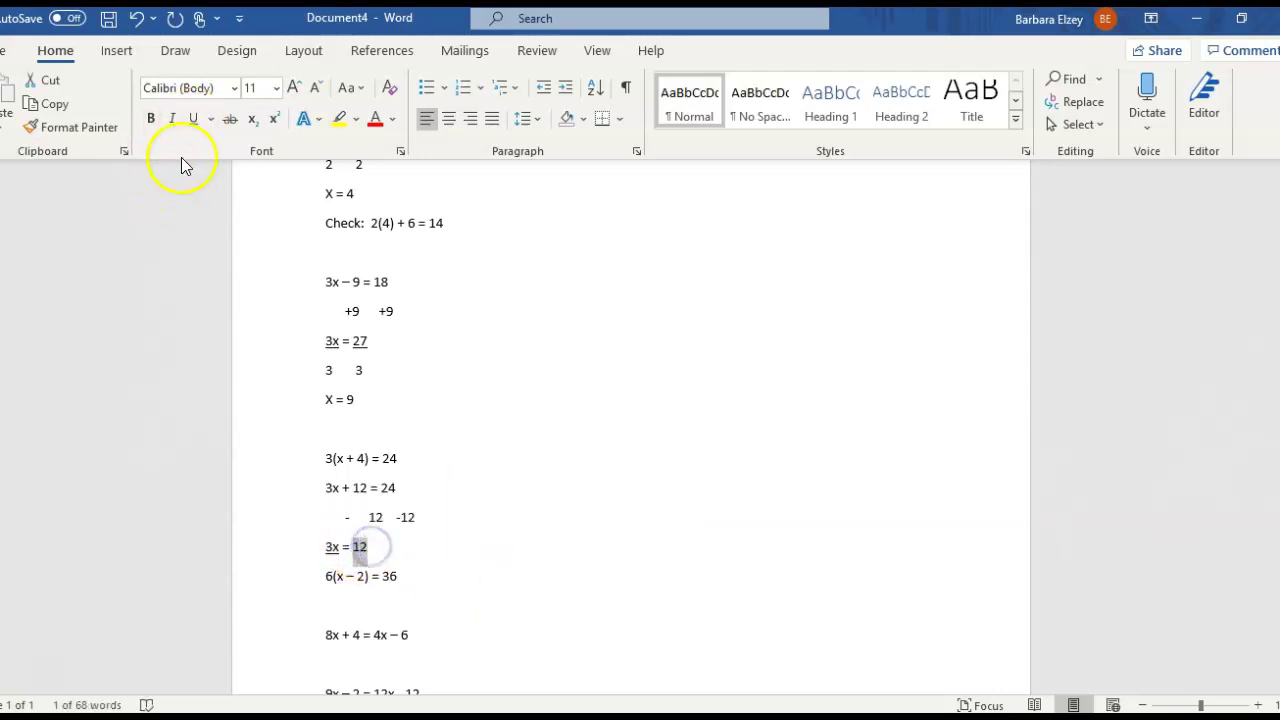
pyautogui.click(193, 119)
pyautogui.press('Right')
pyautogui.press('Return')
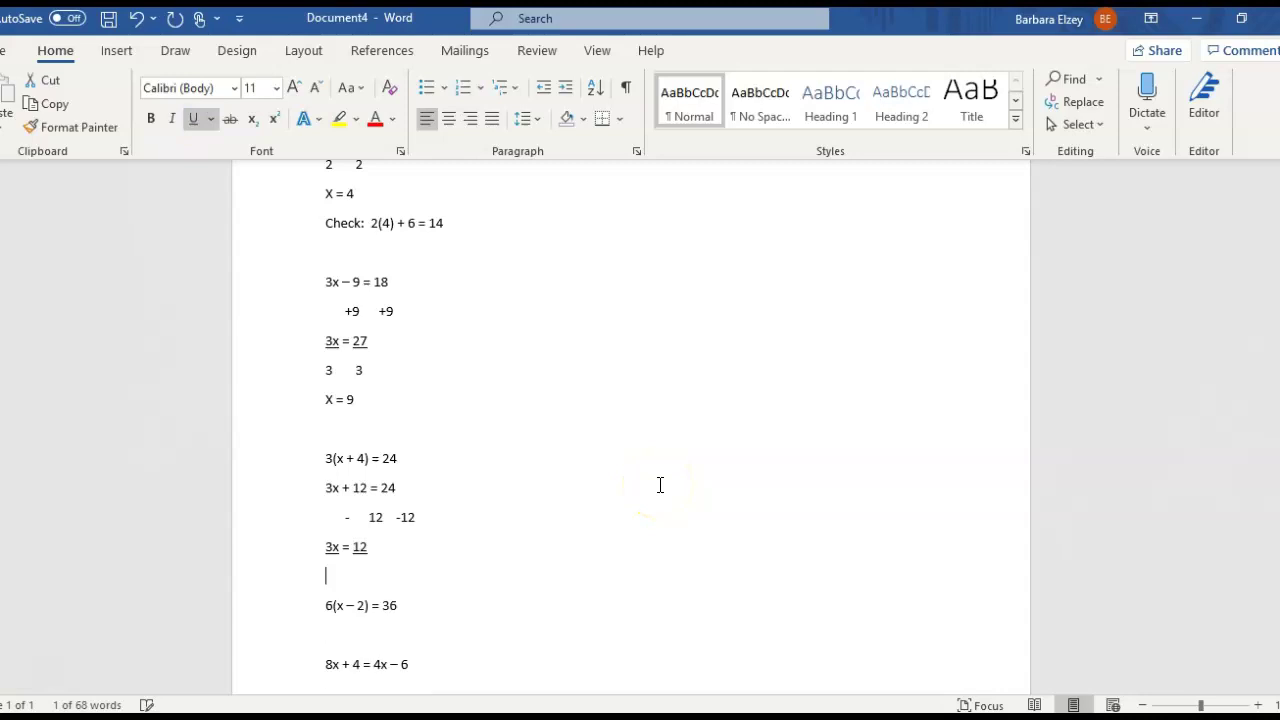
# Step: Below 3x = 12, add a non-underlined denominator 3 under each term and the solution line "X = 4"
pyautogui.write('3')
pyautogui.press('BackSpace')
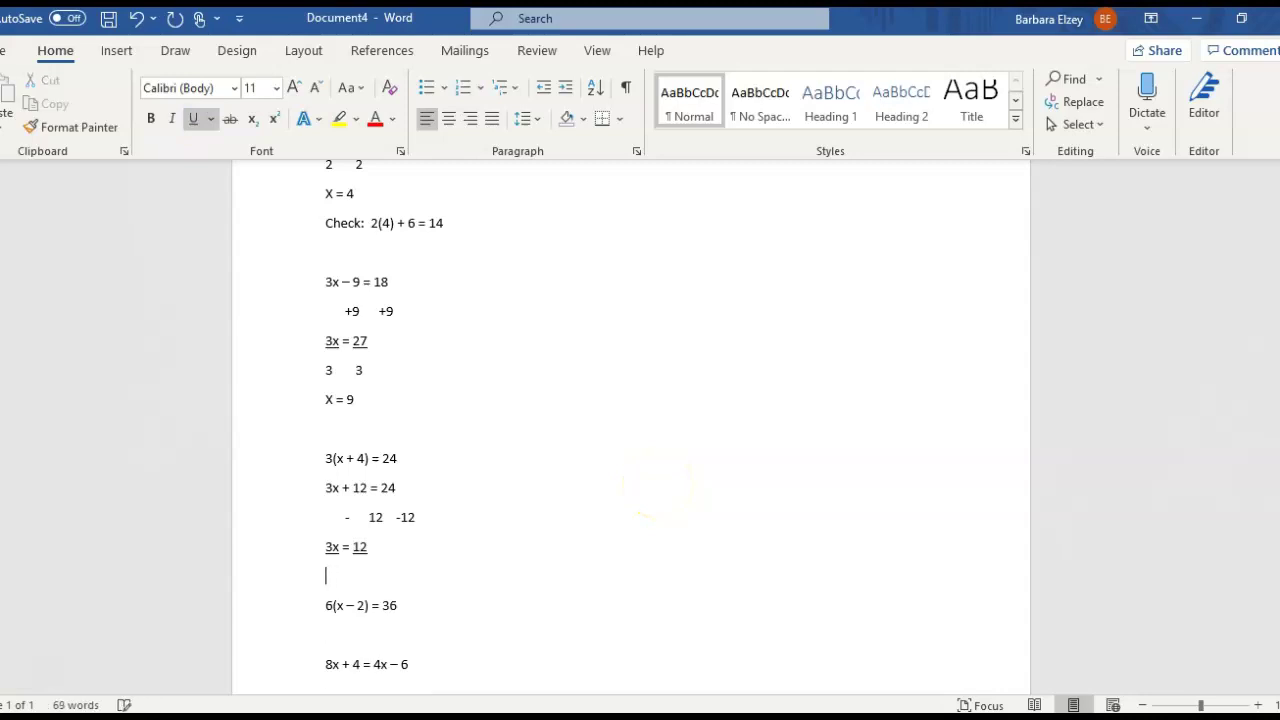
pyautogui.click(201, 119)
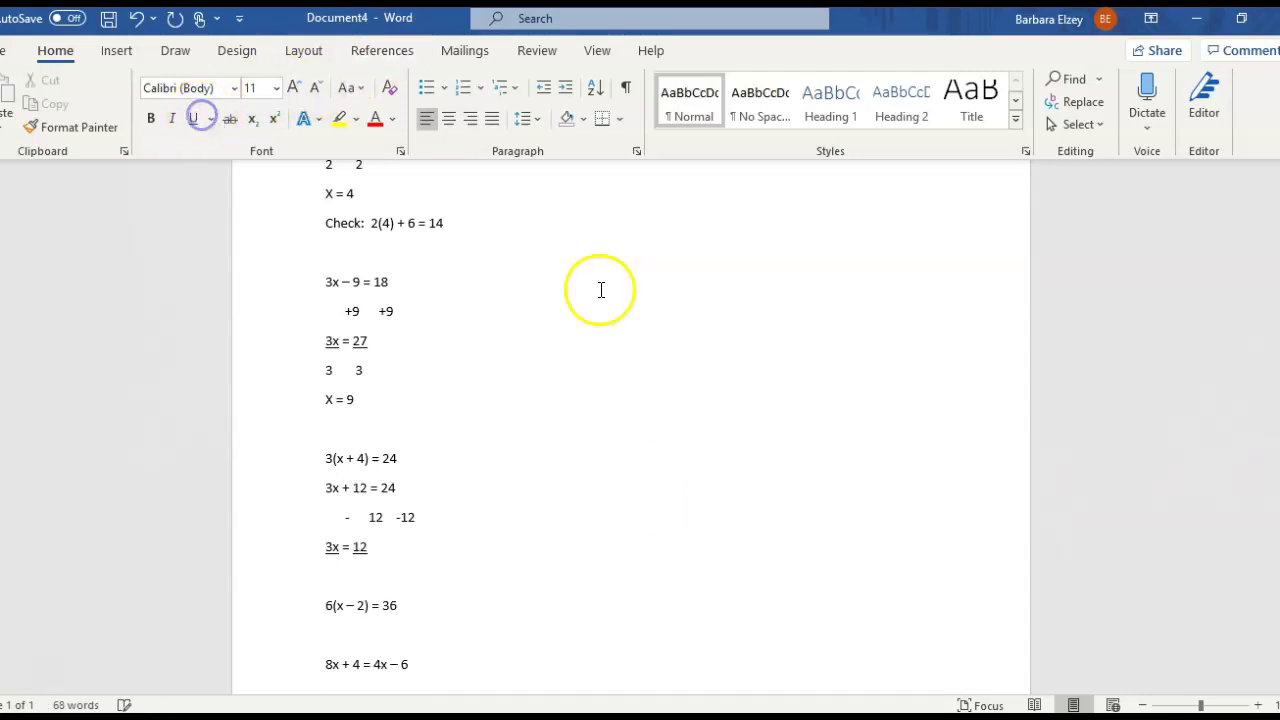
pyautogui.write('3     ')
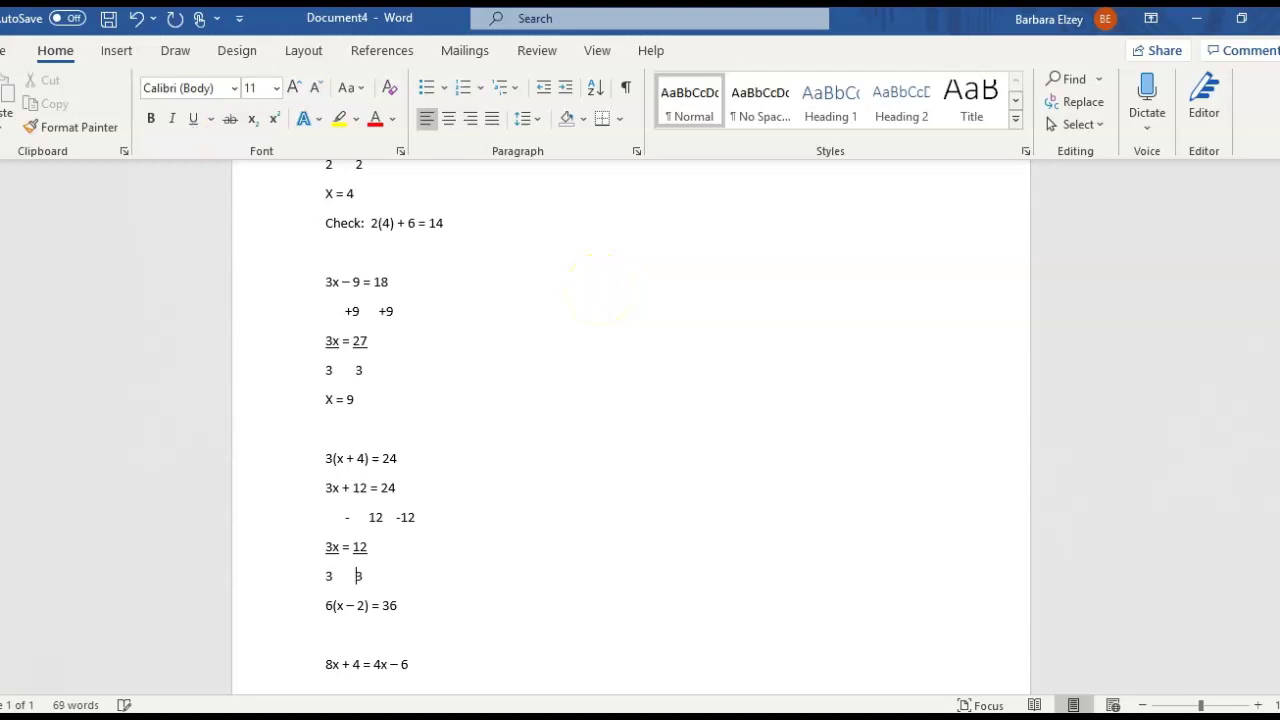
pyautogui.write('3')
pyautogui.press('Return')
pyautogui.write('X')
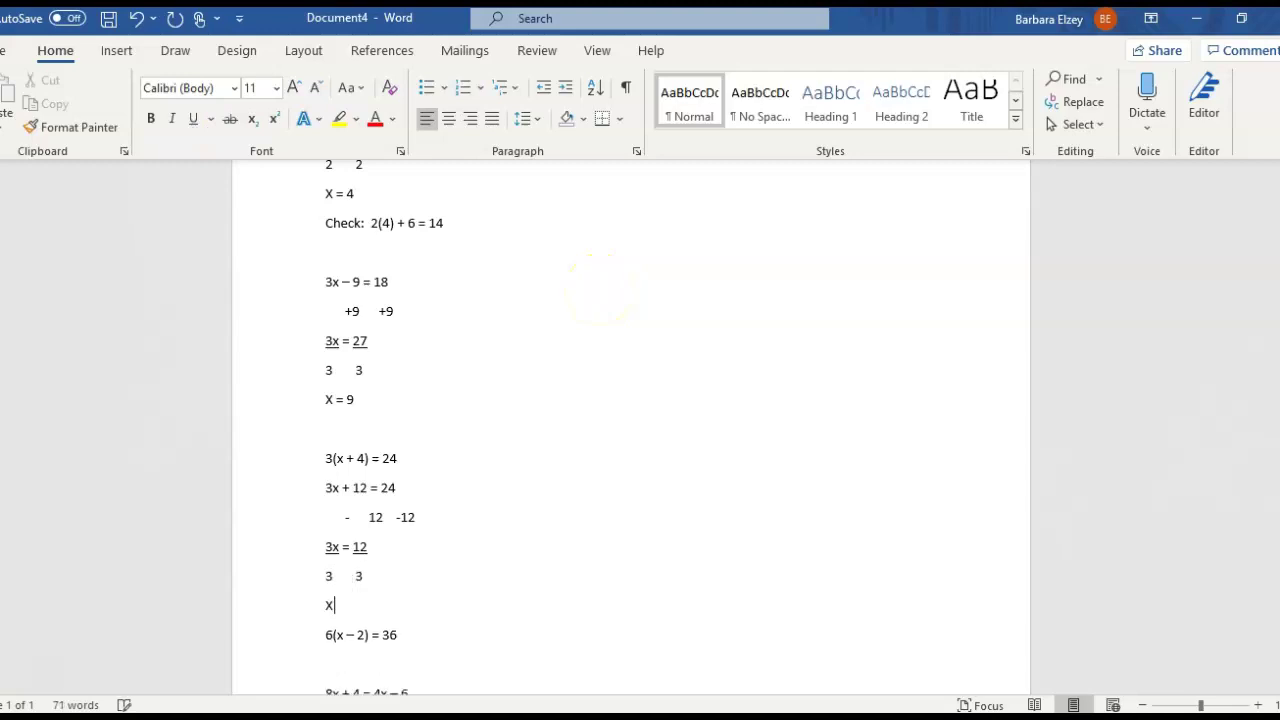
pyautogui.write(' = 4')
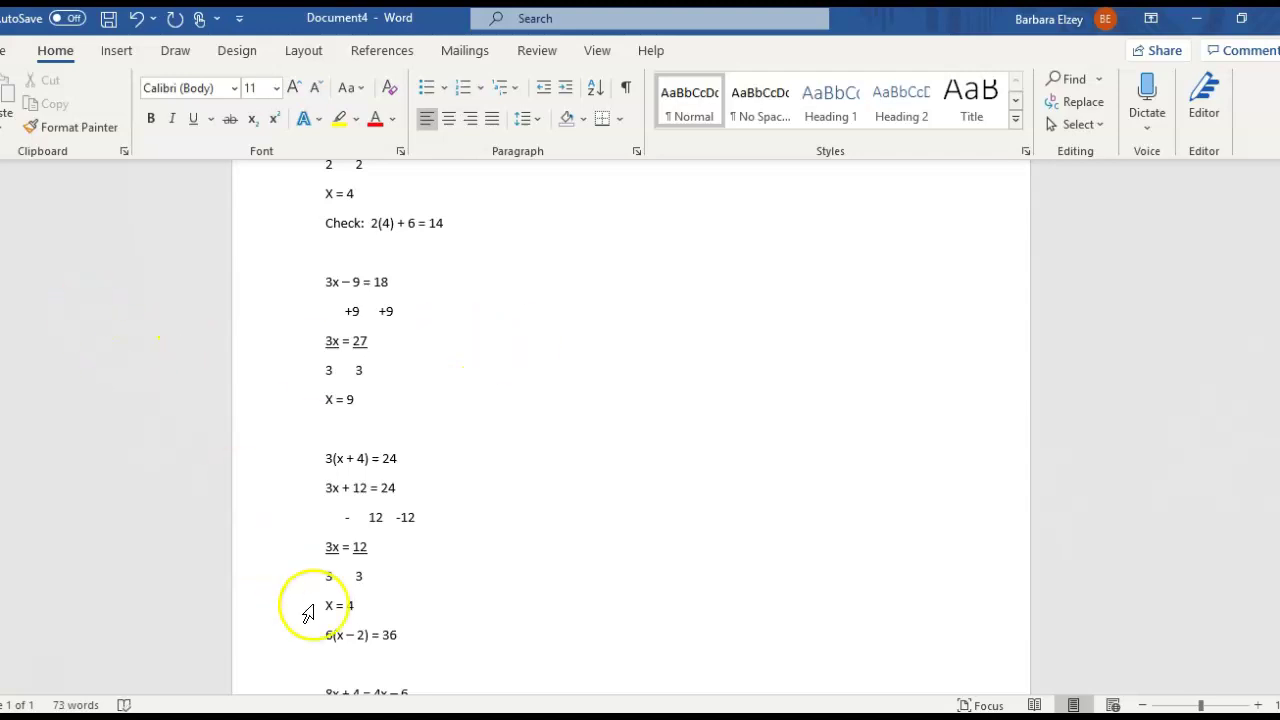
# Step: Insert a minus sign before the 6 so the next equation reads "-6(x – 2) = 36"
pyautogui.click(326, 634)
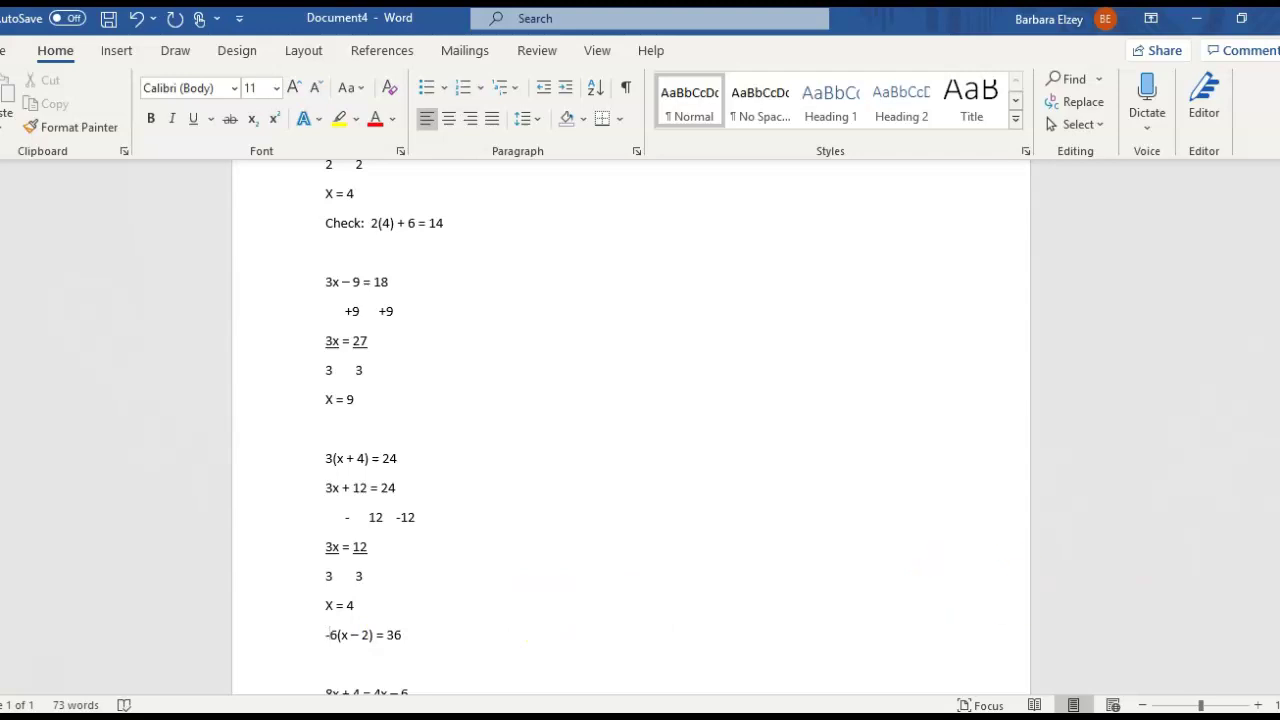
pyautogui.scroll(-3, 630, 420)
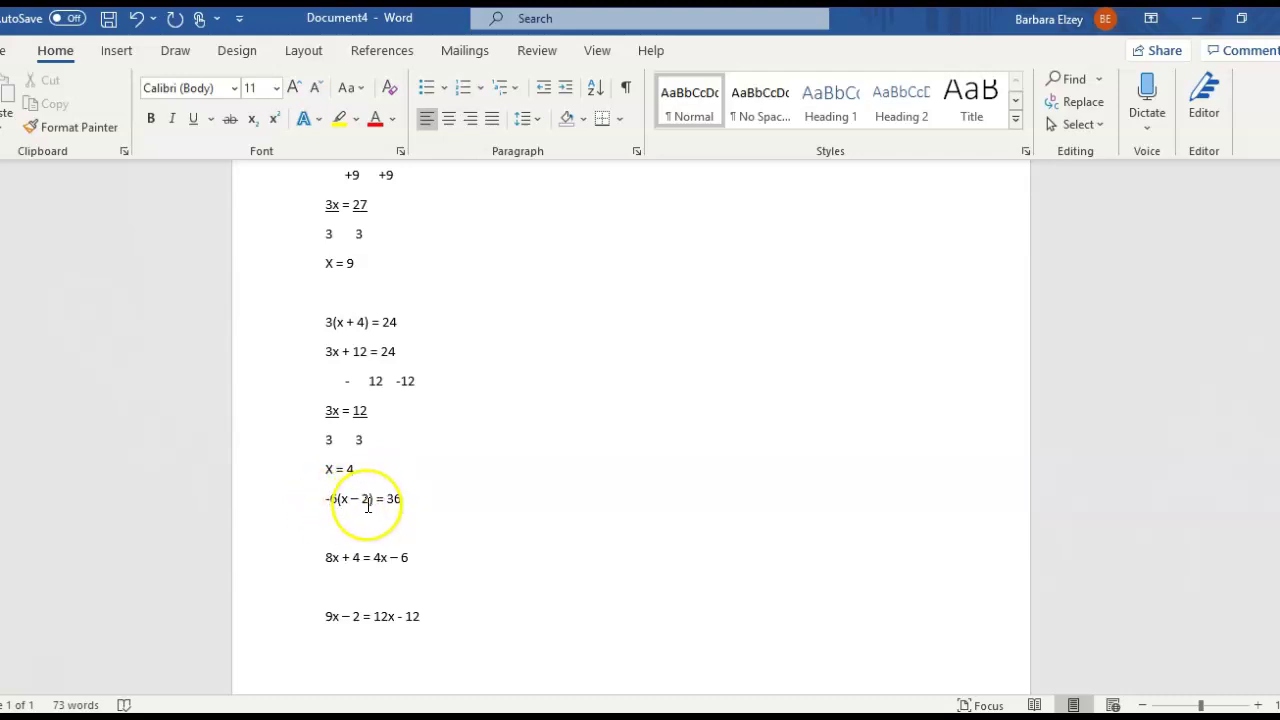
pyautogui.click(329, 509)
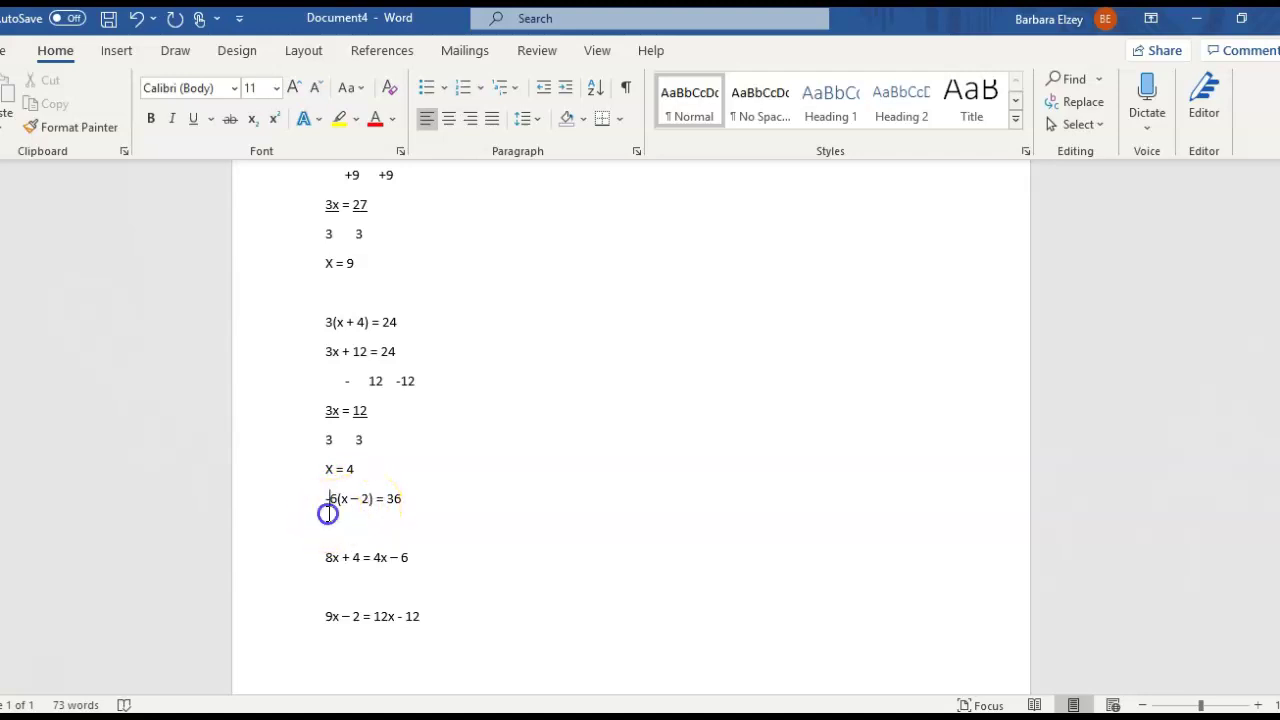
# Step: Below -6(x – 2) = 36, add the distributed form "-6x + 12 = 36" and start a new line
pyautogui.click(422, 500)
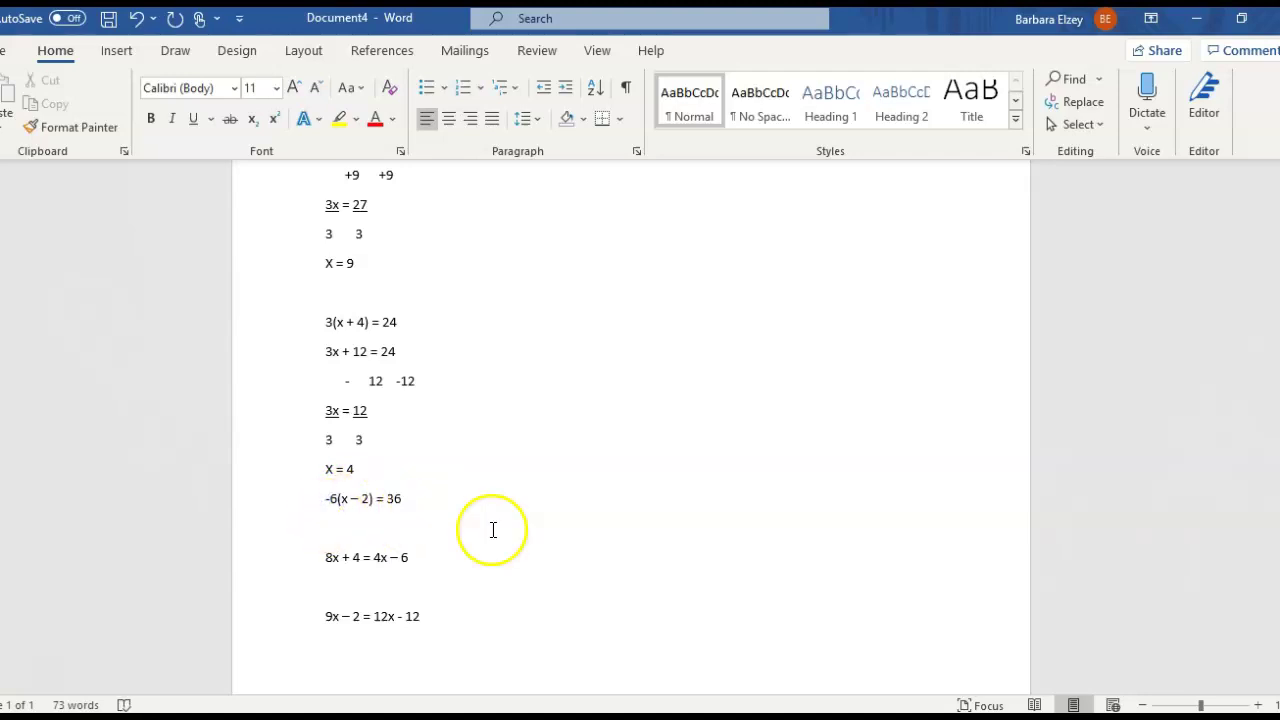
pyautogui.press('Return')
pyautogui.write('-6x')
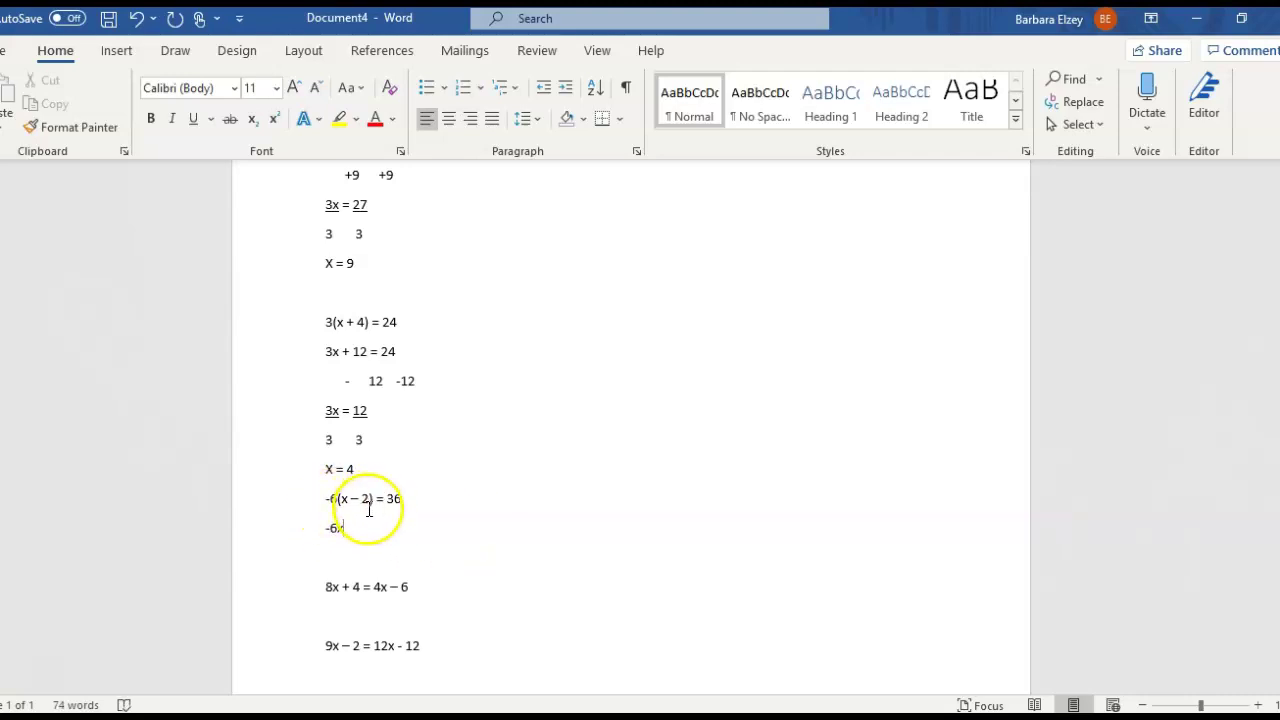
pyautogui.write('+ 12')
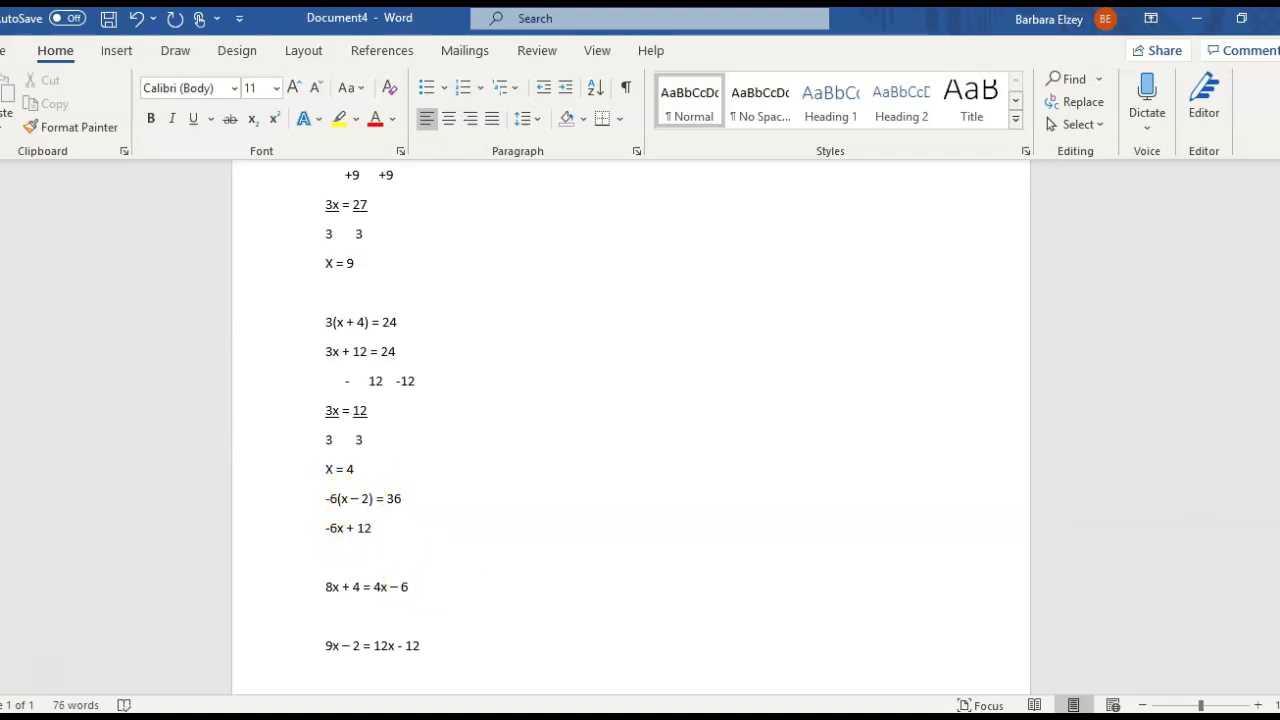
pyautogui.write(' = 36')
pyautogui.press('Return')
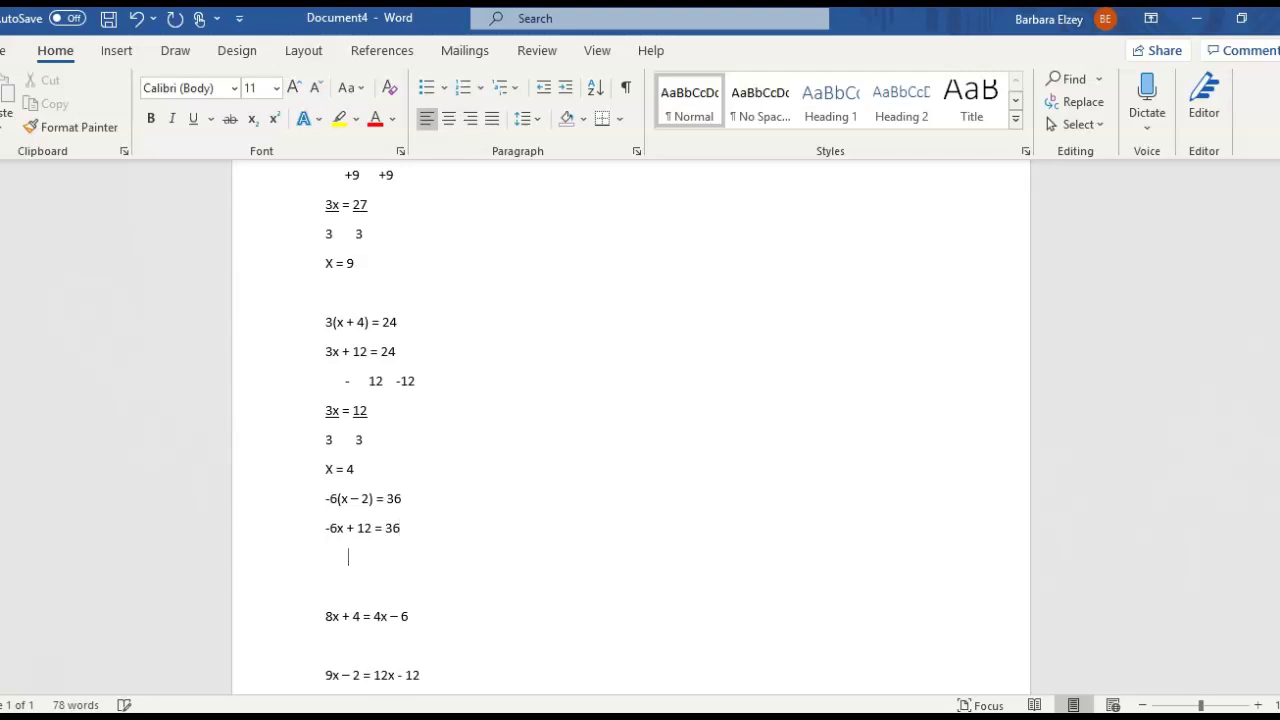
# Step: Below -6x + 12 = 36, add the indented subtraction line "- 12 -12" and the resulting line "-6x = 24"
pyautogui.write('- 12  -12')
pyautogui.press('Return')
pyautogui.write('-')
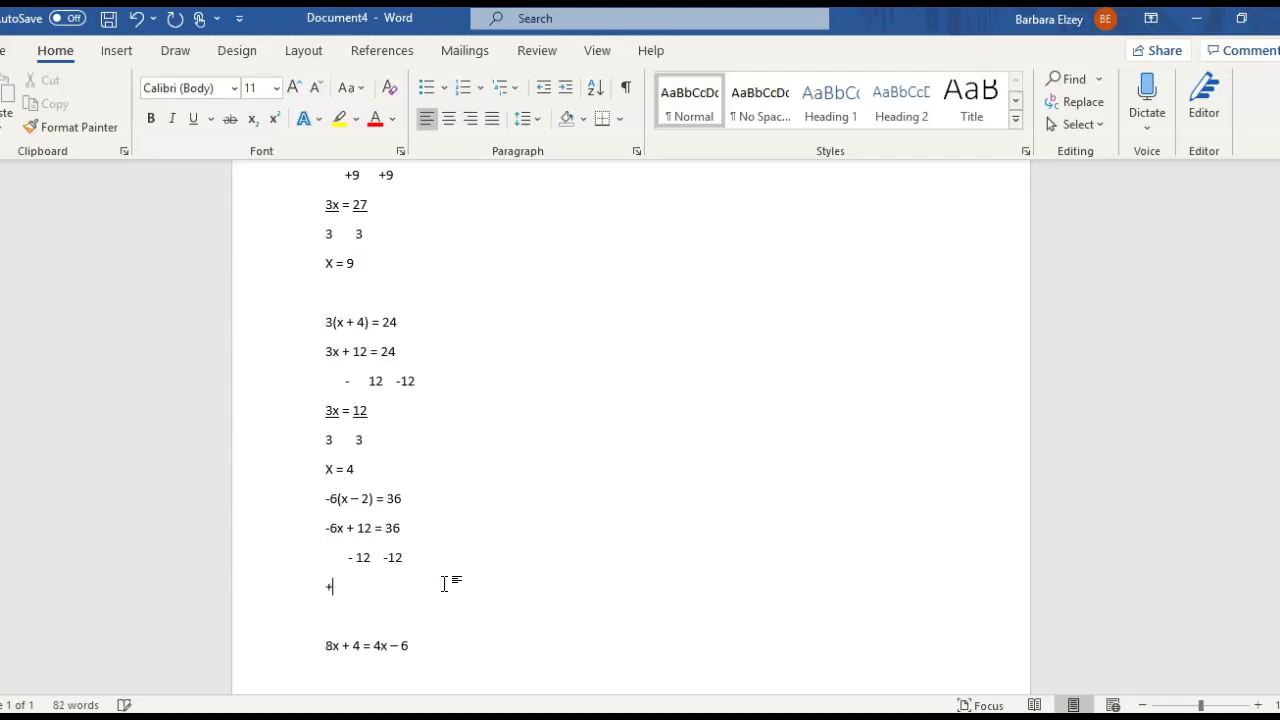
pyautogui.write('6x')
pyautogui.write('=')
pyautogui.press('BackSpace')
pyautogui.write('24')
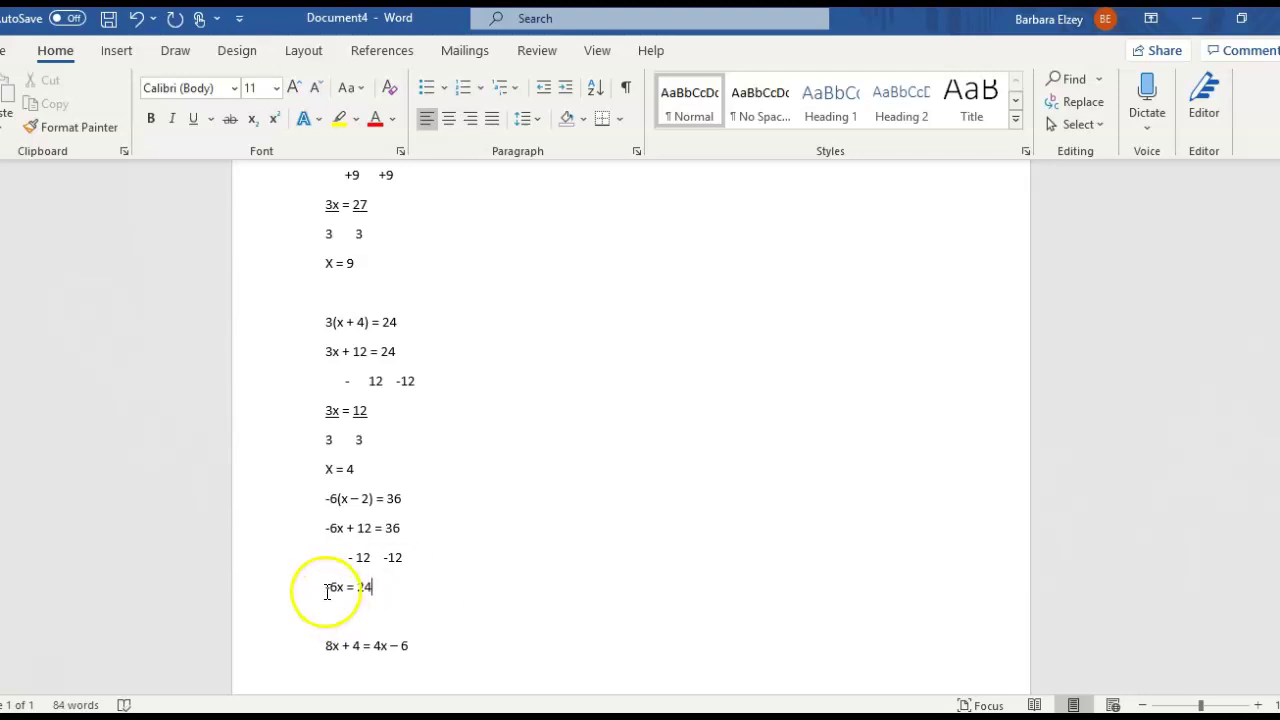
# Step: Underline "-6x" and "= 24" in the line -6x = 24 as fraction numerators
pyautogui.moveTo(324, 586); pyautogui.dragTo(345, 586)
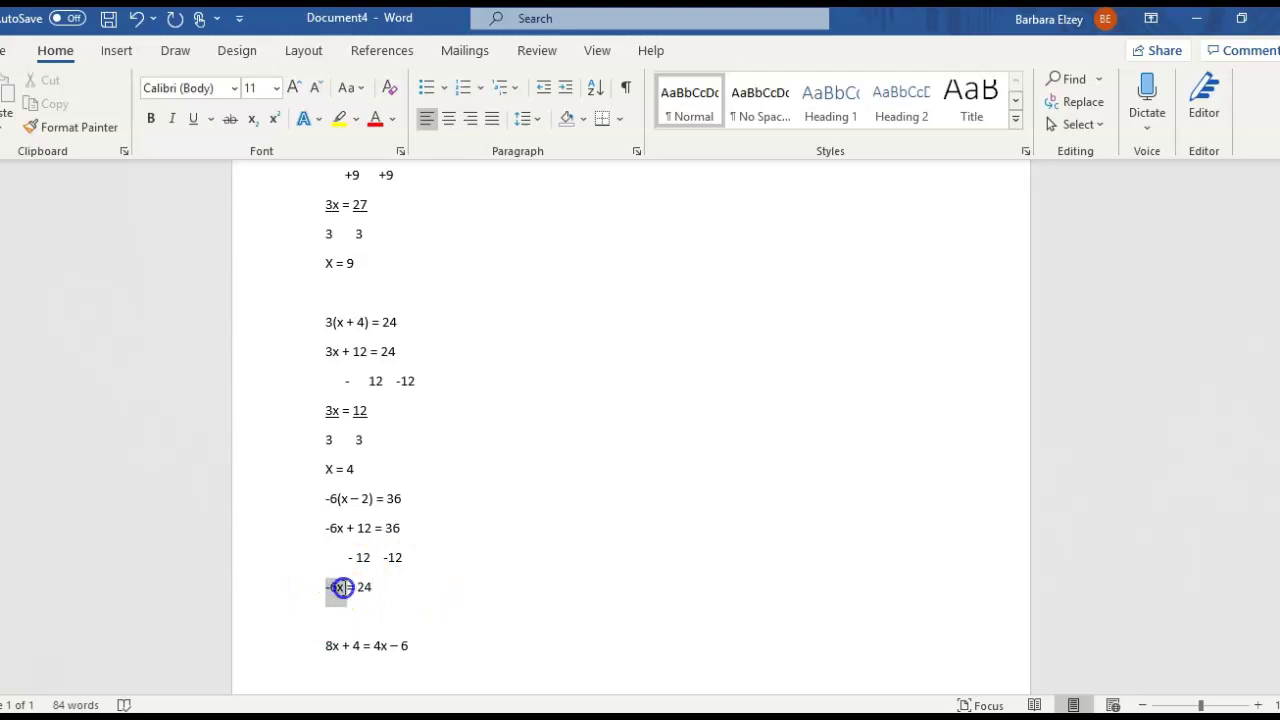
pyautogui.click(200, 118)
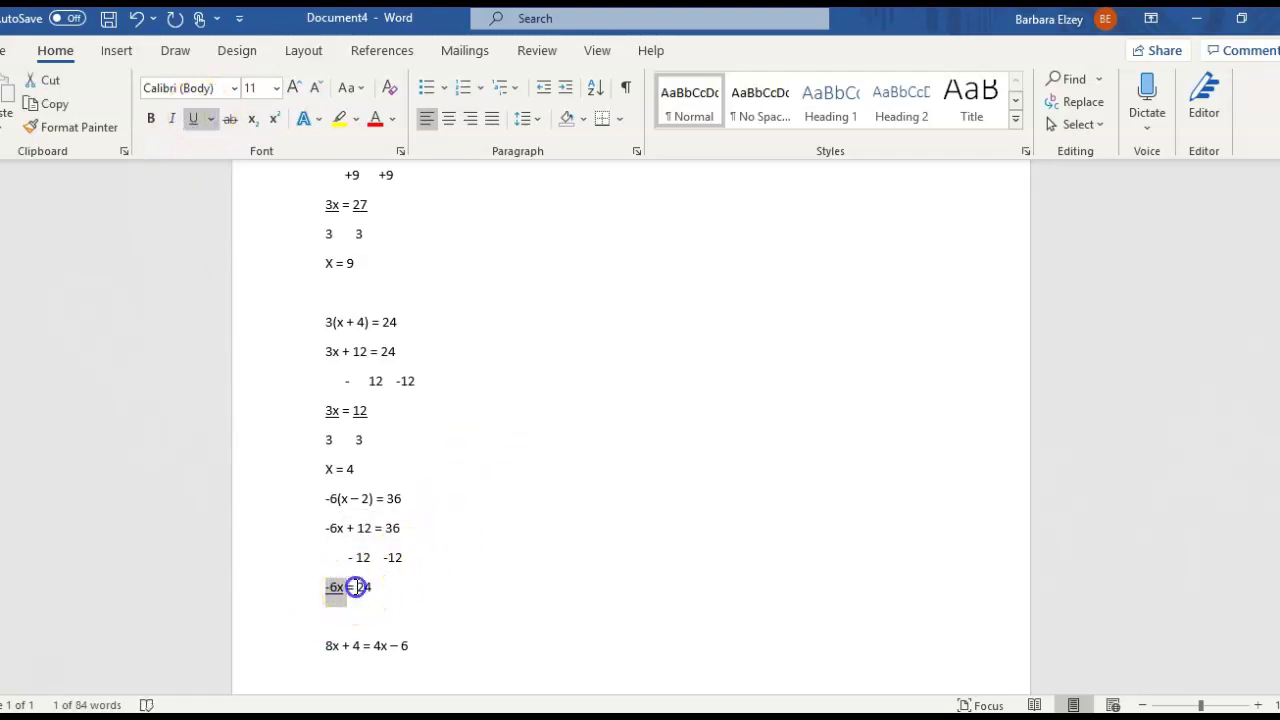
pyautogui.moveTo(356, 587); pyautogui.dragTo(372, 587)
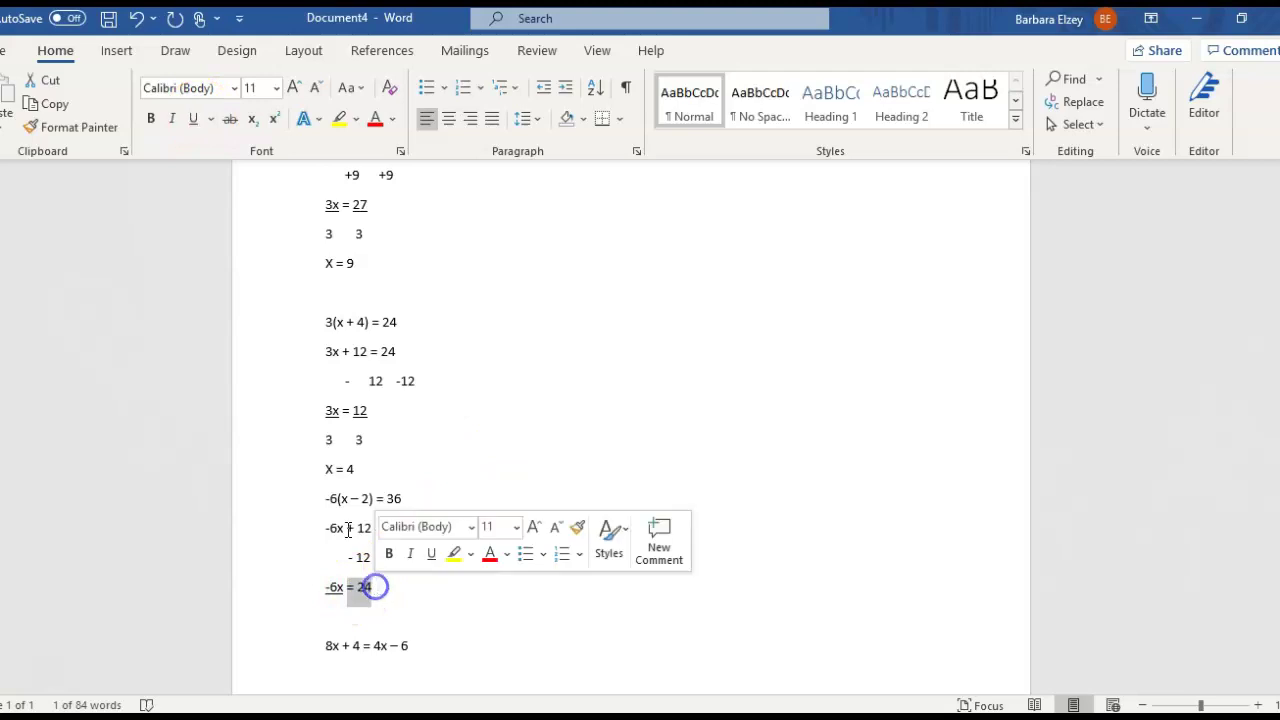
pyautogui.click(354, 587)
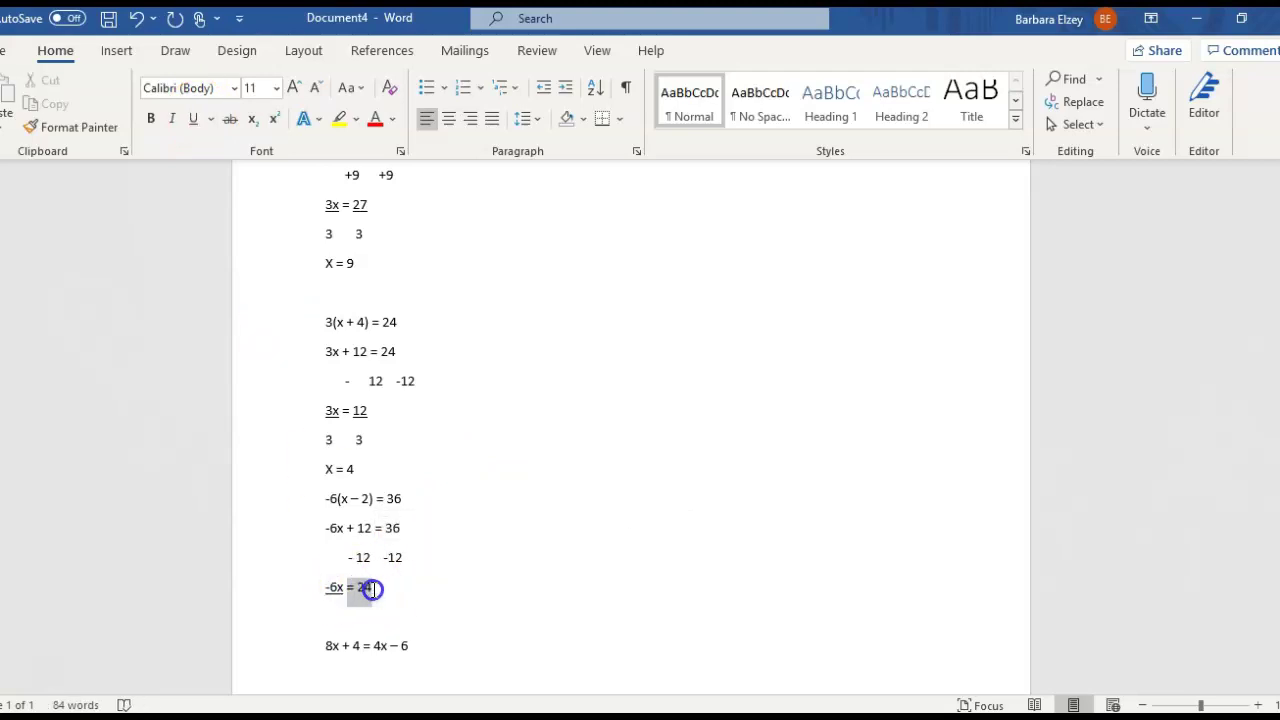
pyautogui.moveTo(371, 589); pyautogui.dragTo(371, 589)
pyautogui.click(193, 118)
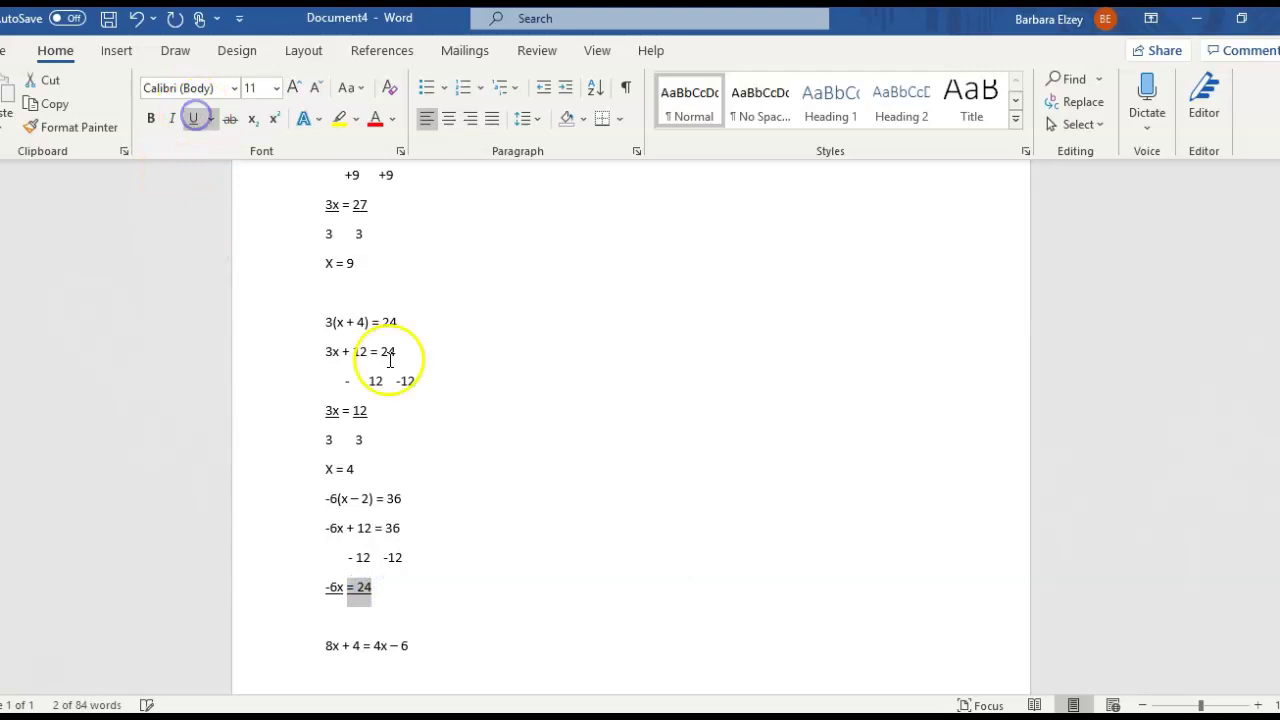
pyautogui.click(389, 587)
pyautogui.click(329, 603)
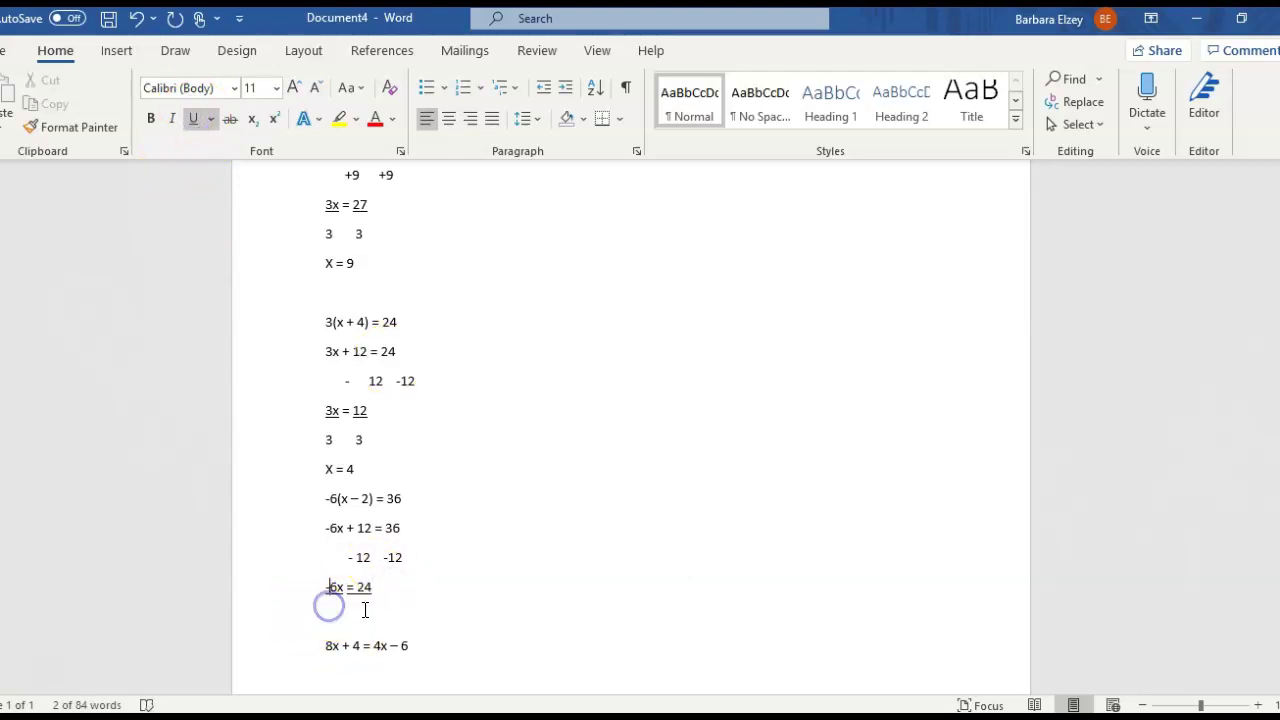
pyautogui.click(389, 594)
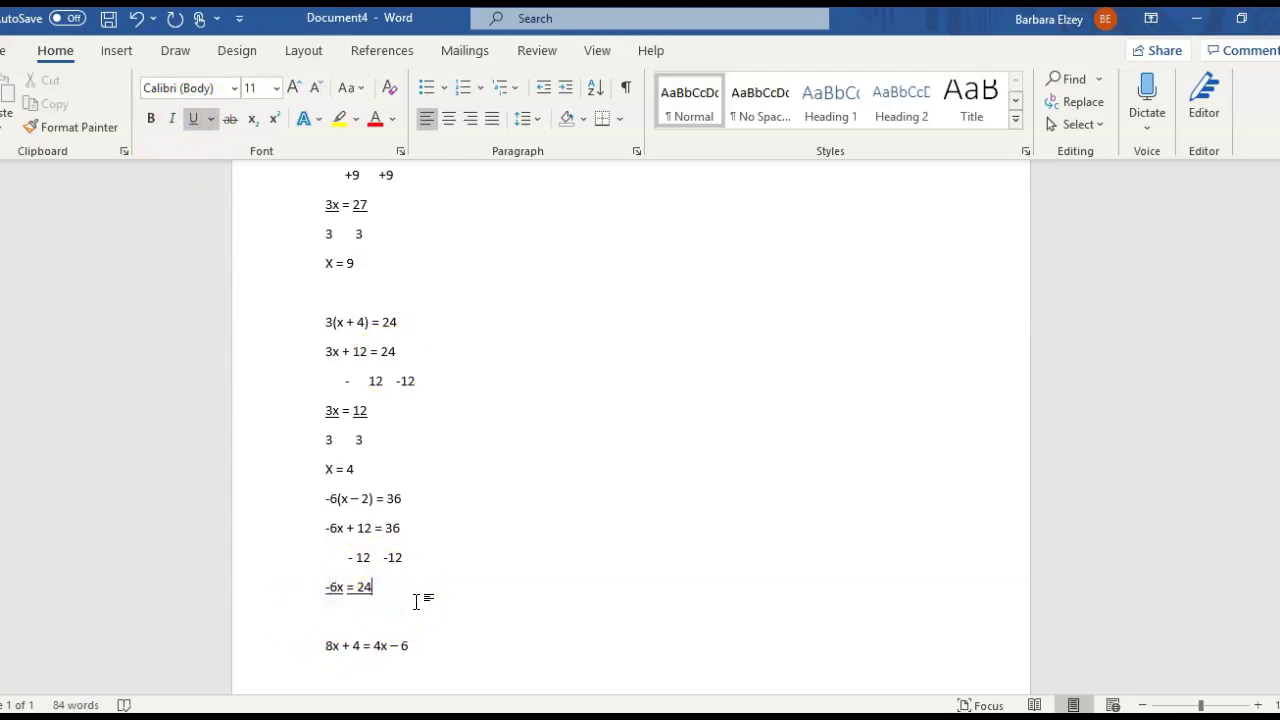
# Step: Below -6x = 24, add a non-underlined denominator -6 under each side and the solution line "X = -4"
pyautogui.press('Return')
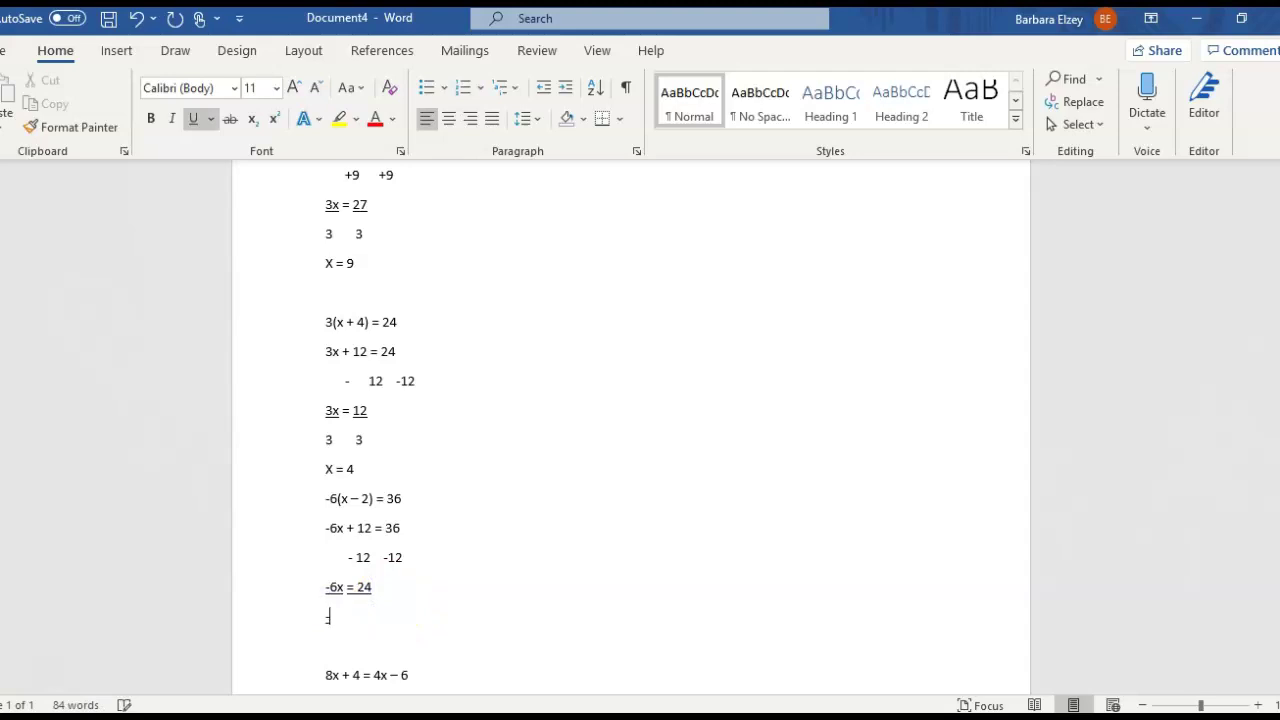
pyautogui.write('-6')
pyautogui.press('BackSpace')
pyautogui.press('BackSpace')
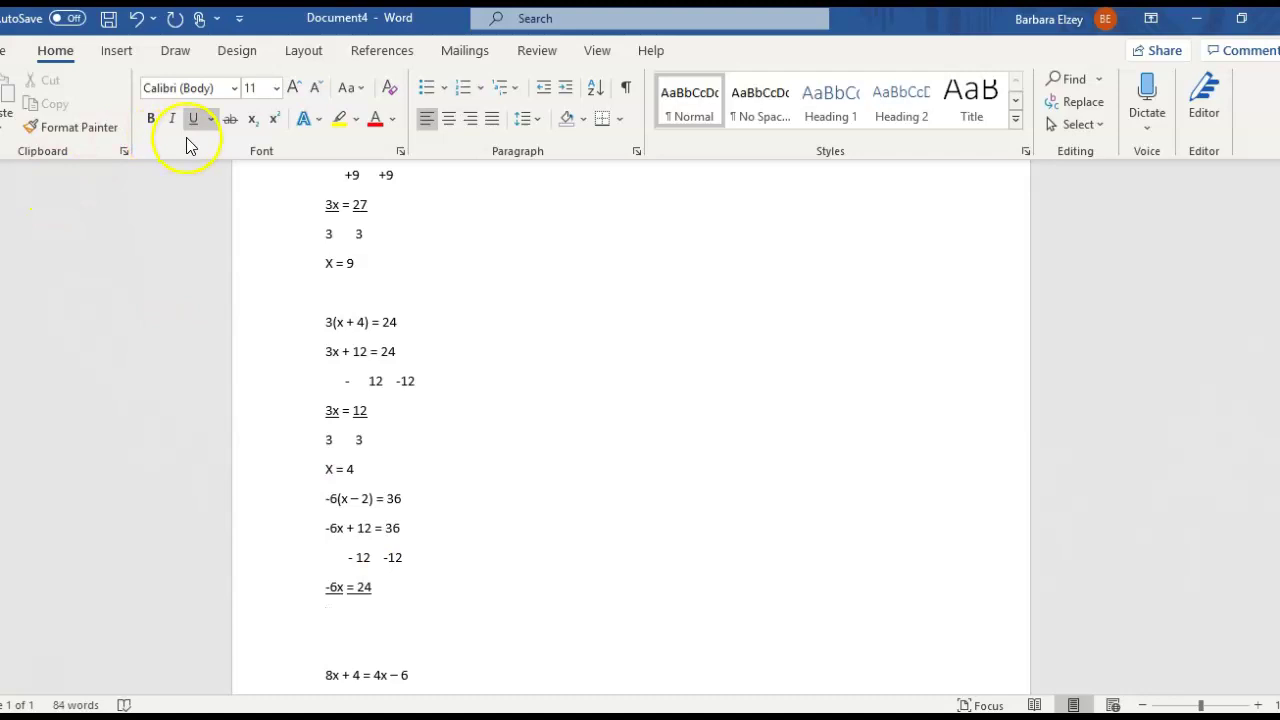
pyautogui.write('-6  ')
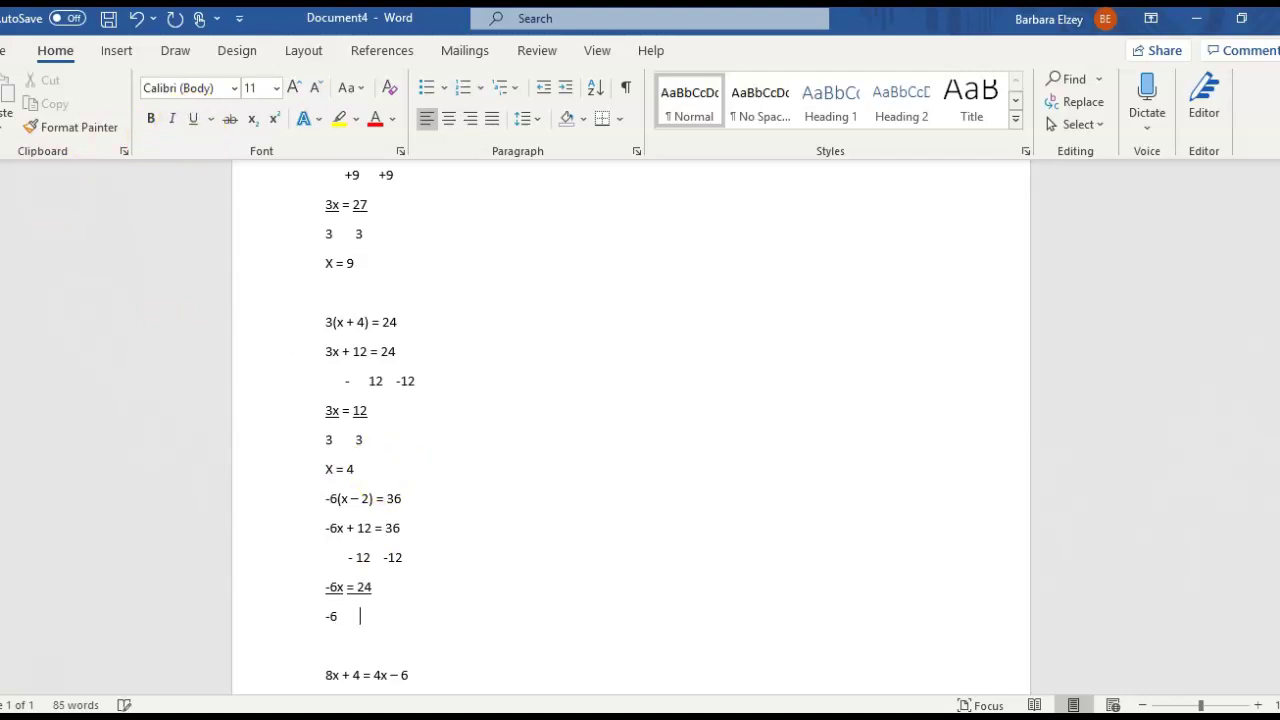
pyautogui.write('    -6')
pyautogui.press('Return')
pyautogui.write('x = -4')
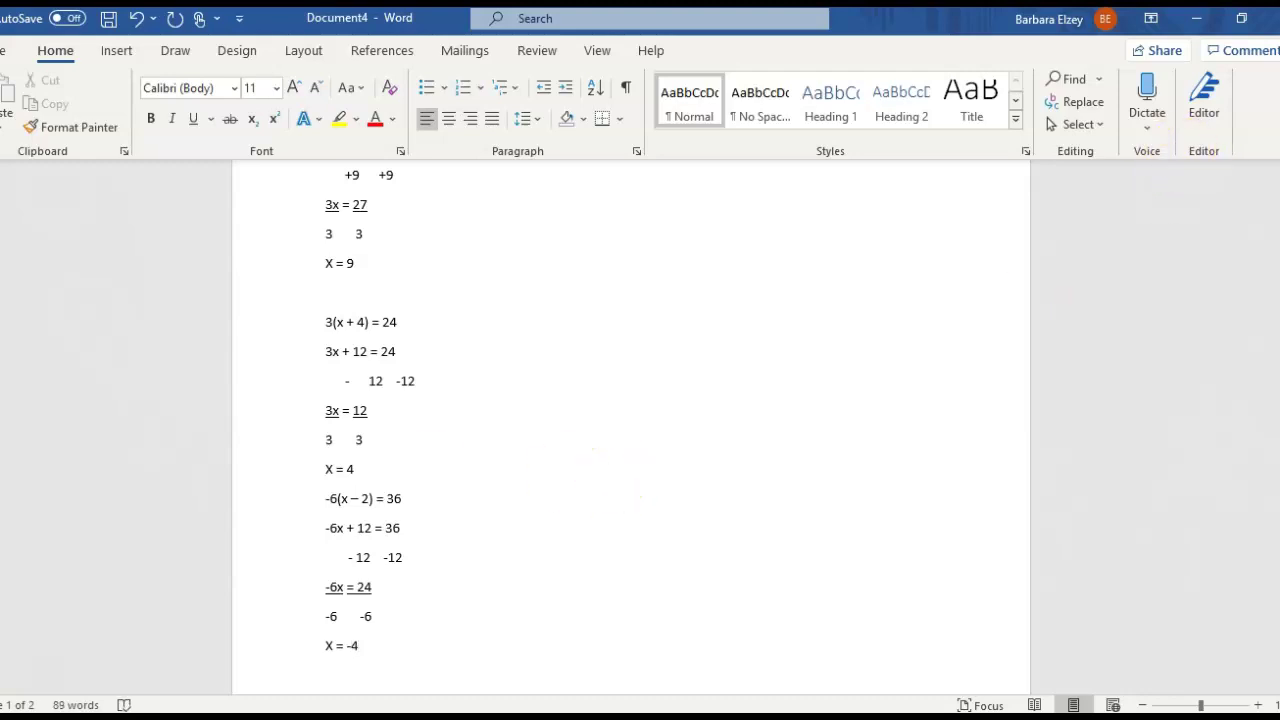
# Step: Below 8x + 4 = 4x – 6, add the subtraction line with "-4x" under each x term
pyautogui.scroll(-2, 630, 420)
pyautogui.scroll(-1, 630, 410)
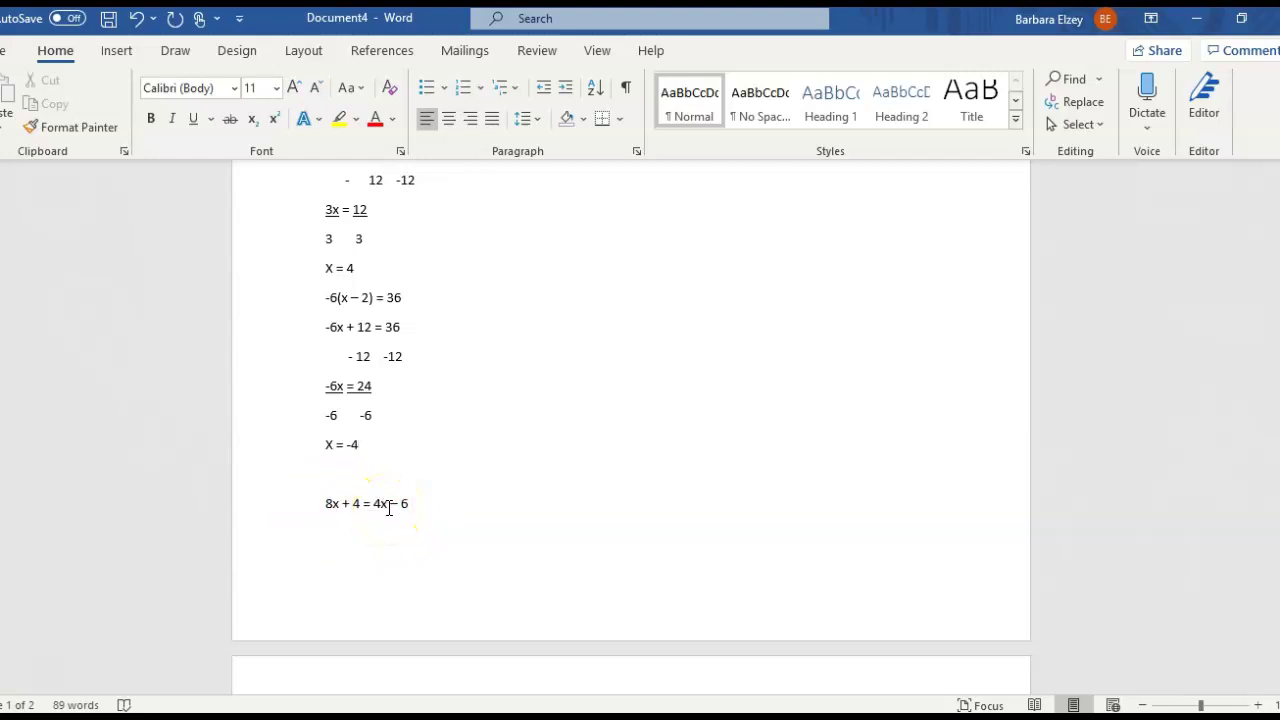
pyautogui.click(322, 524)
pyautogui.write('-4x        -4x')
pyautogui.press('Down')
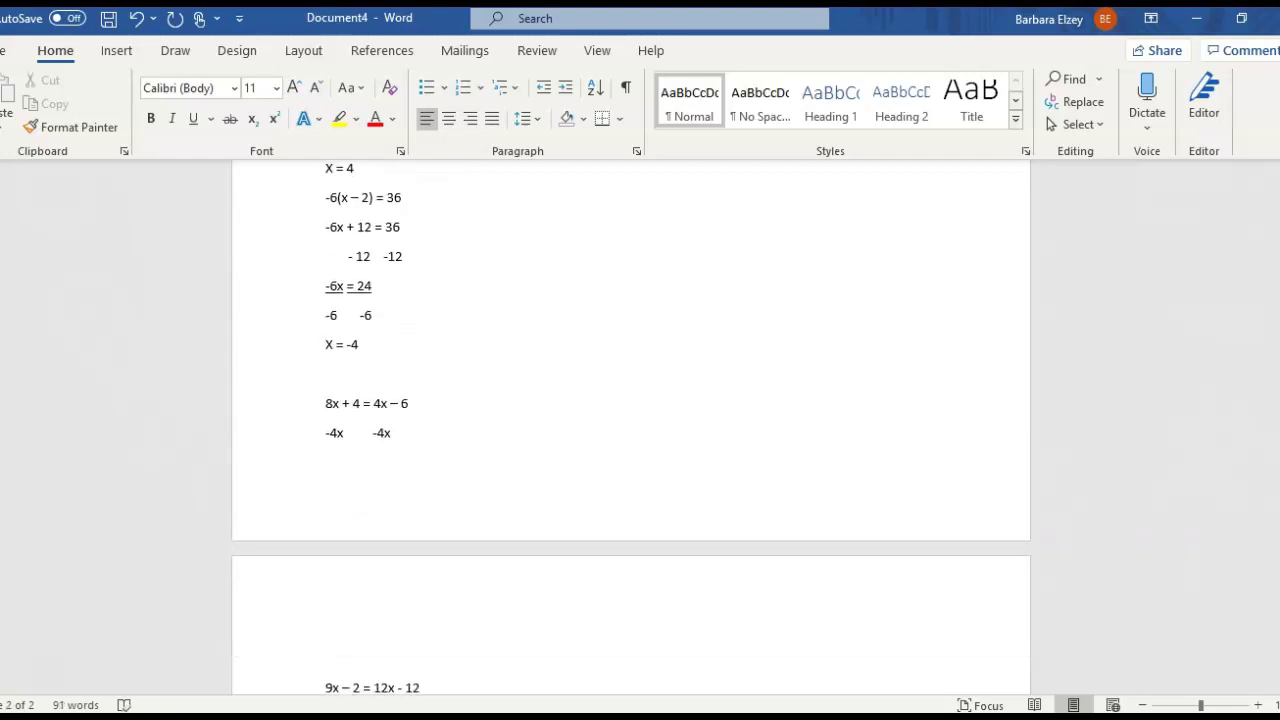
# Step: Add the simplified equation "4x + 4 = -6" after the -4x subtraction line and start a new line
pyautogui.write('4x')
pyautogui.write(' + 4')
pyautogui.write(' +')
pyautogui.press('BackSpace')
pyautogui.press('BackSpace')
pyautogui.write('=')
pyautogui.write('6')
pyautogui.press('Return')
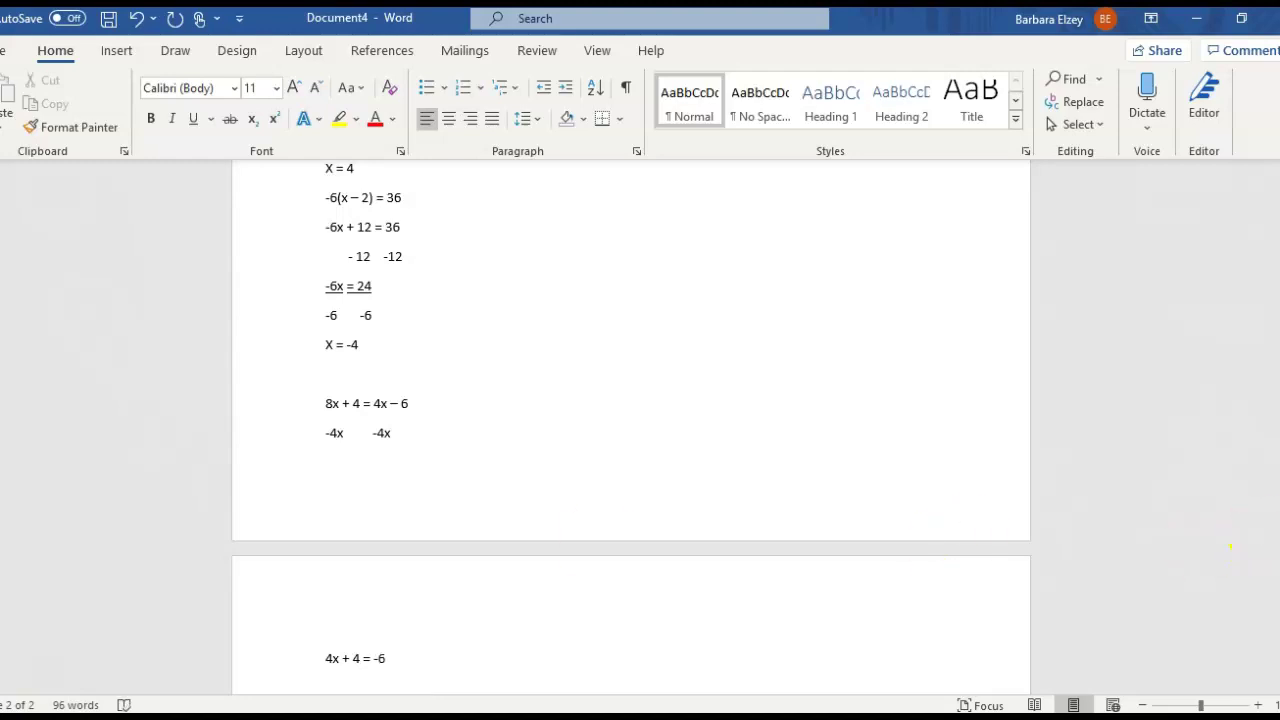
# Step: Add the indented subtraction line "-4 -4" below 4x + 4 = -6 and start another line
pyautogui.scroll(-2, 631, 400)
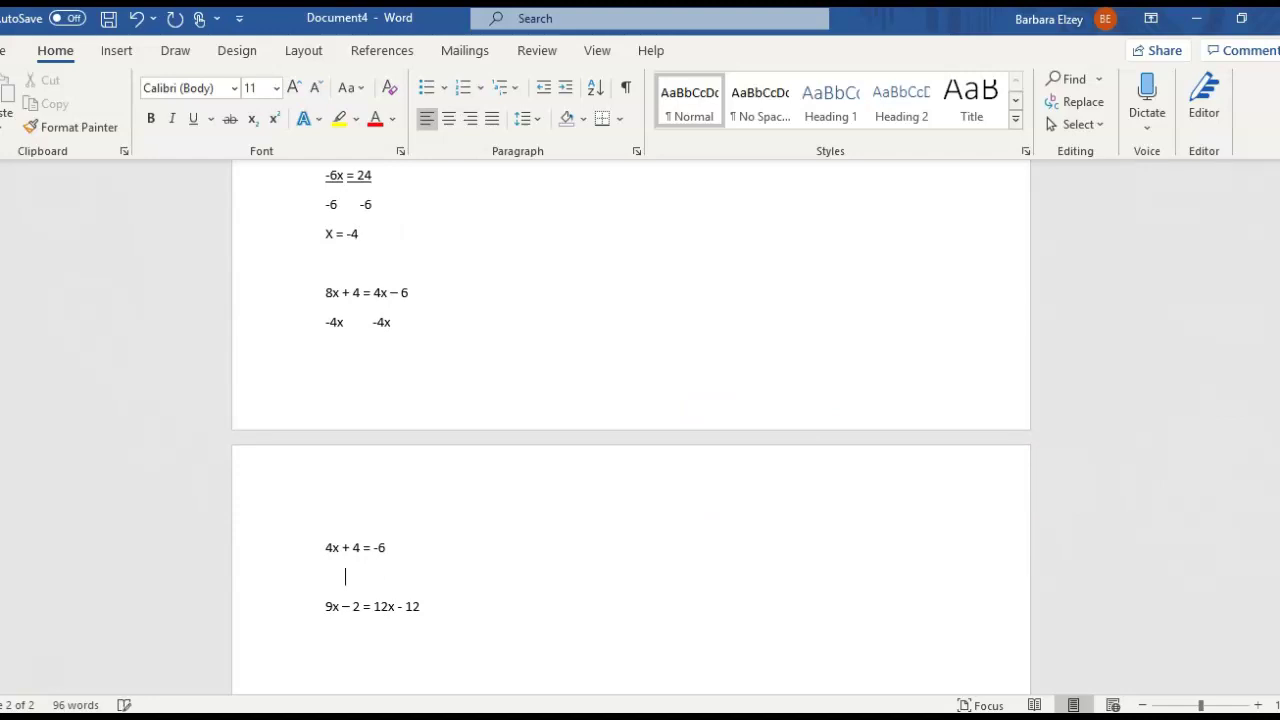
pyautogui.write('-4    -4')
pyautogui.press('Return')
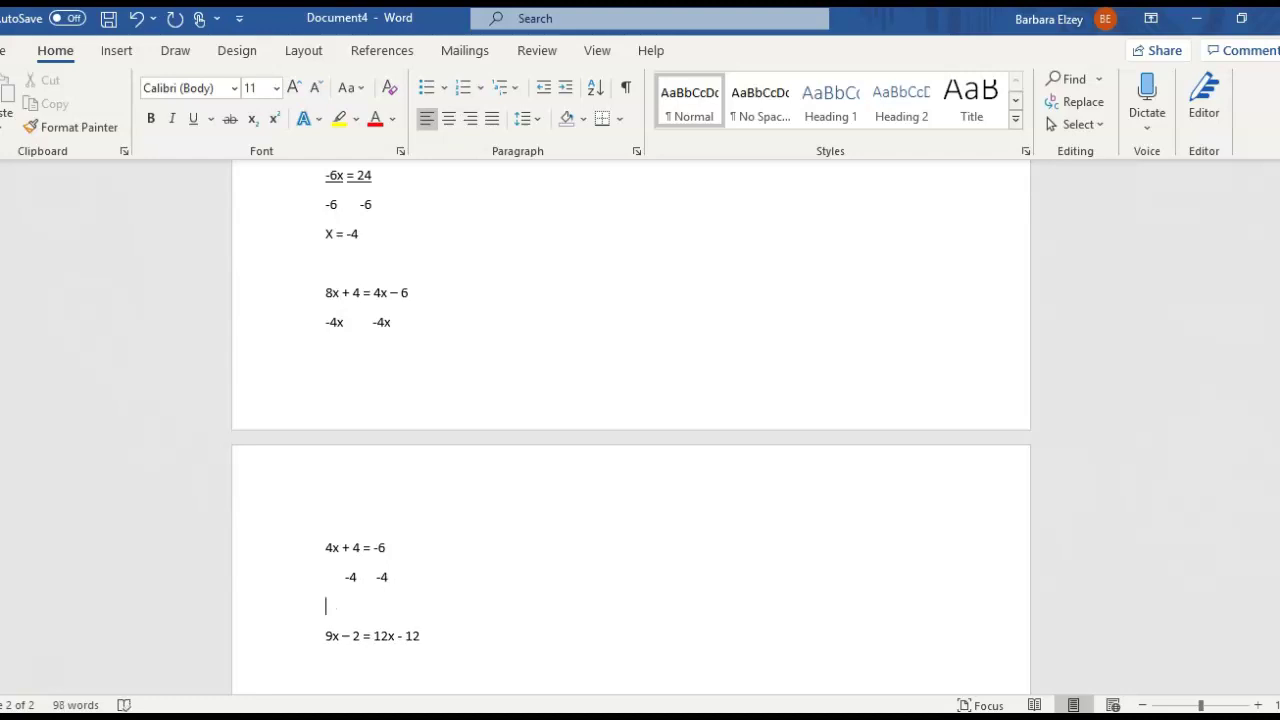
# Step: Add the equation "4x = -10" below the -4 subtraction line and underline both 4x and -10
pyautogui.write('4x = -10')
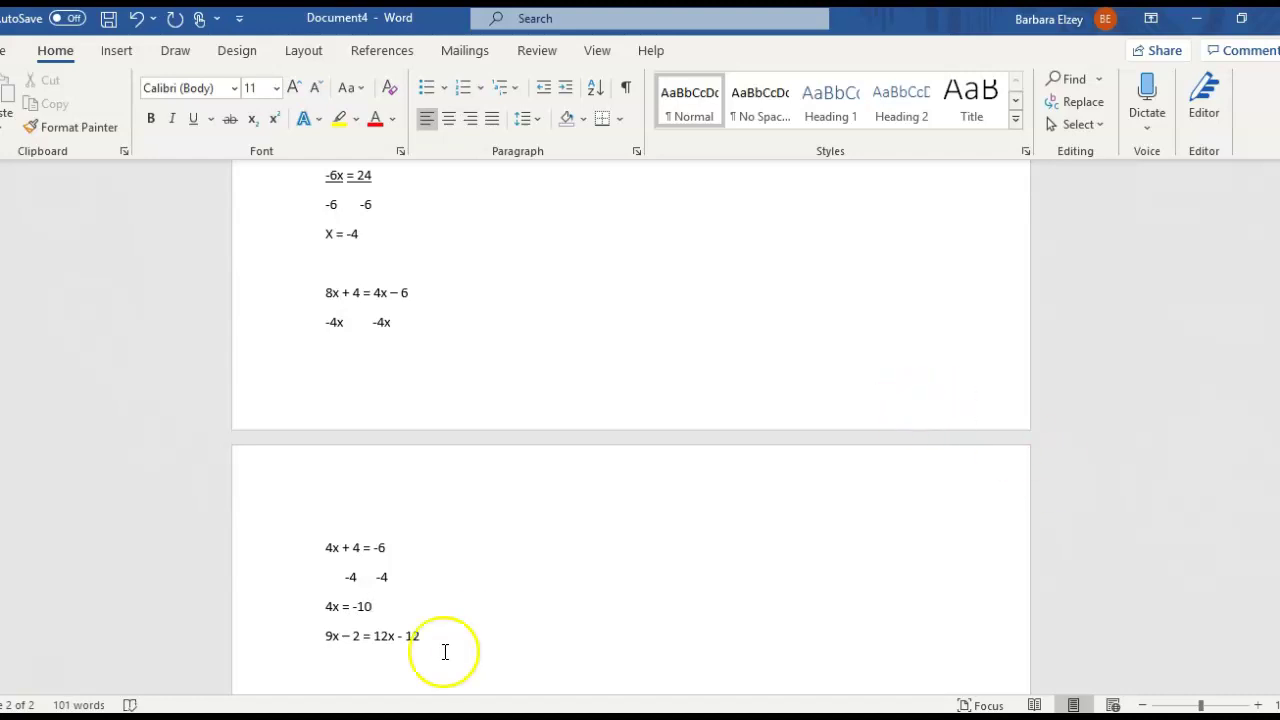
pyautogui.moveTo(328, 606); pyautogui.dragTo(340, 616)
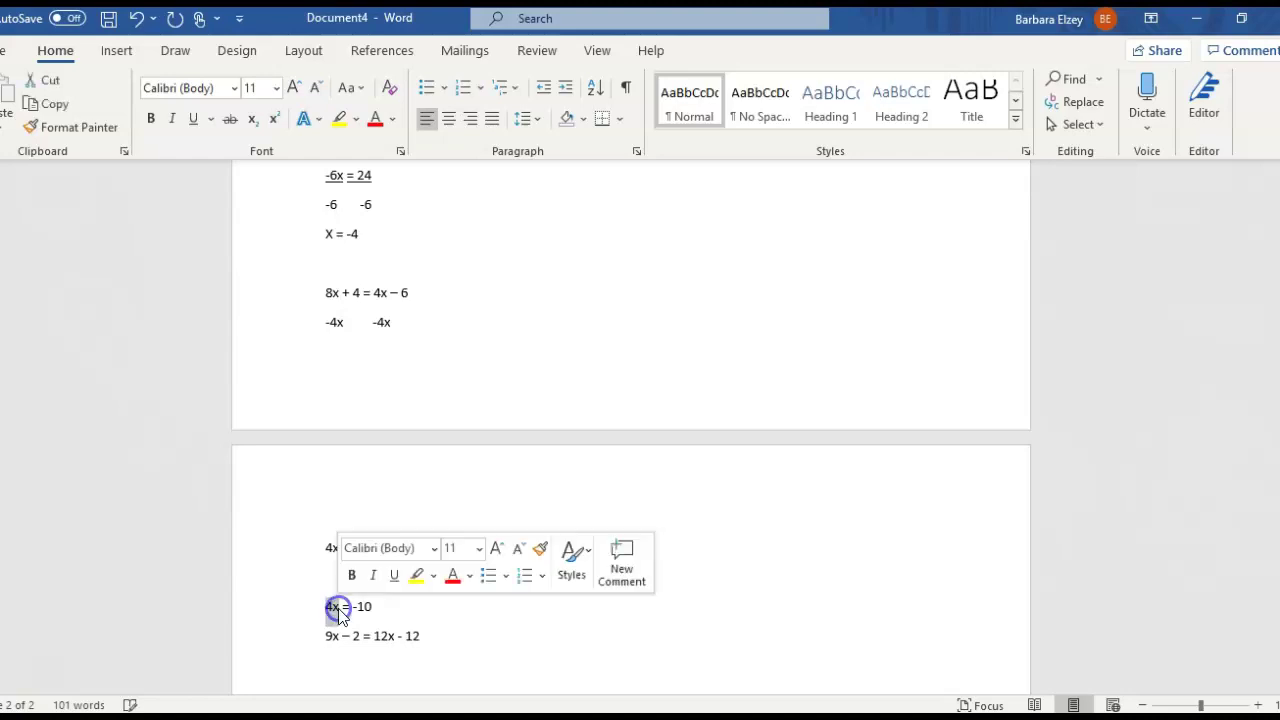
pyautogui.click(193, 118)
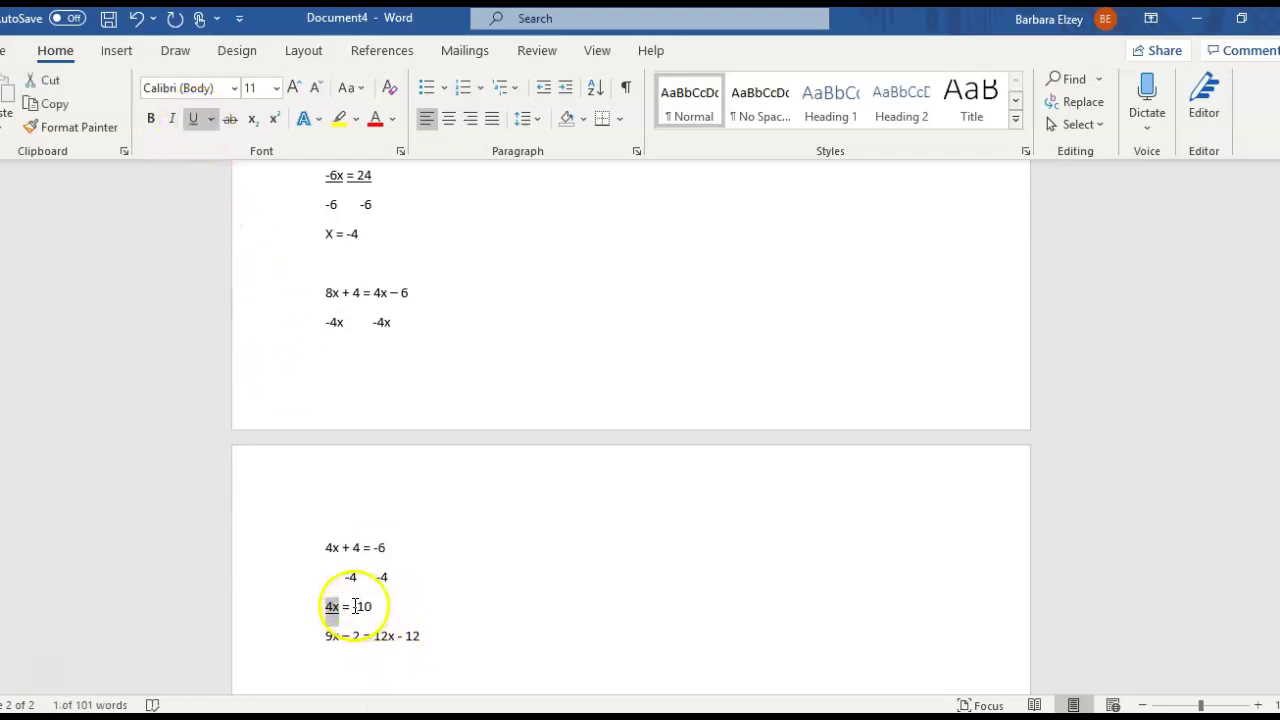
pyautogui.moveTo(354, 606); pyautogui.dragTo(380, 607)
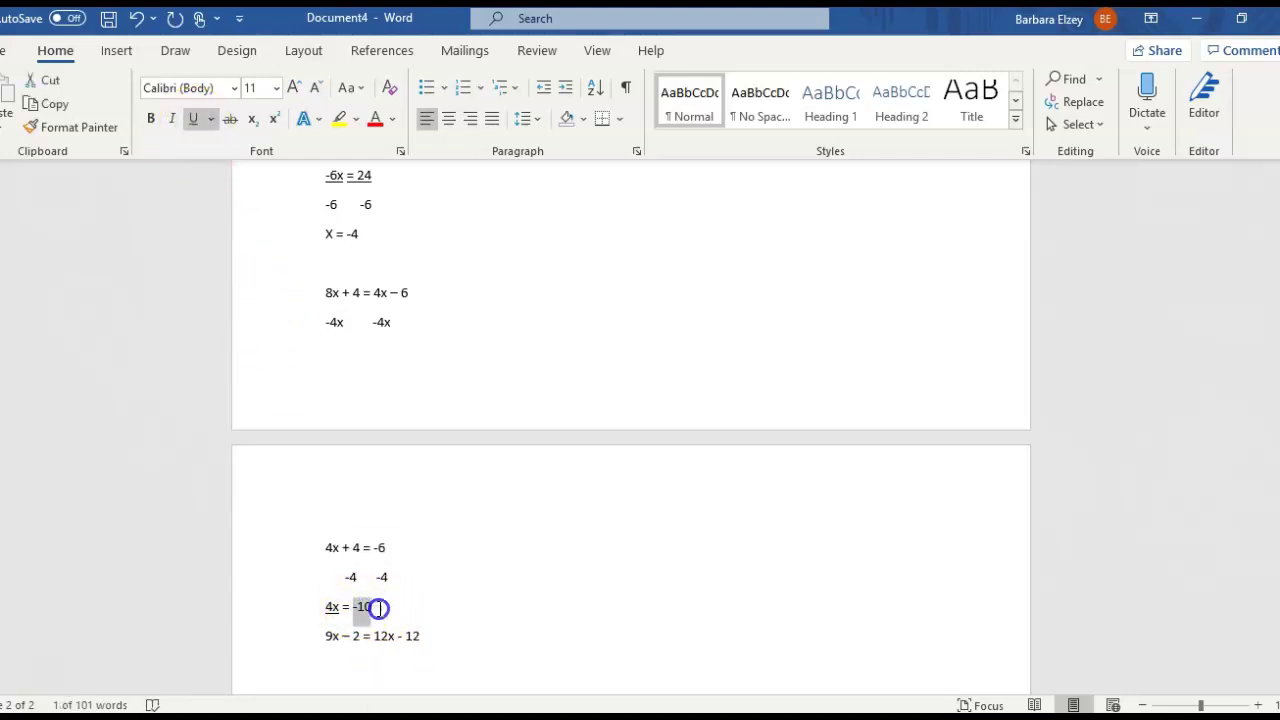
pyautogui.click(193, 118)
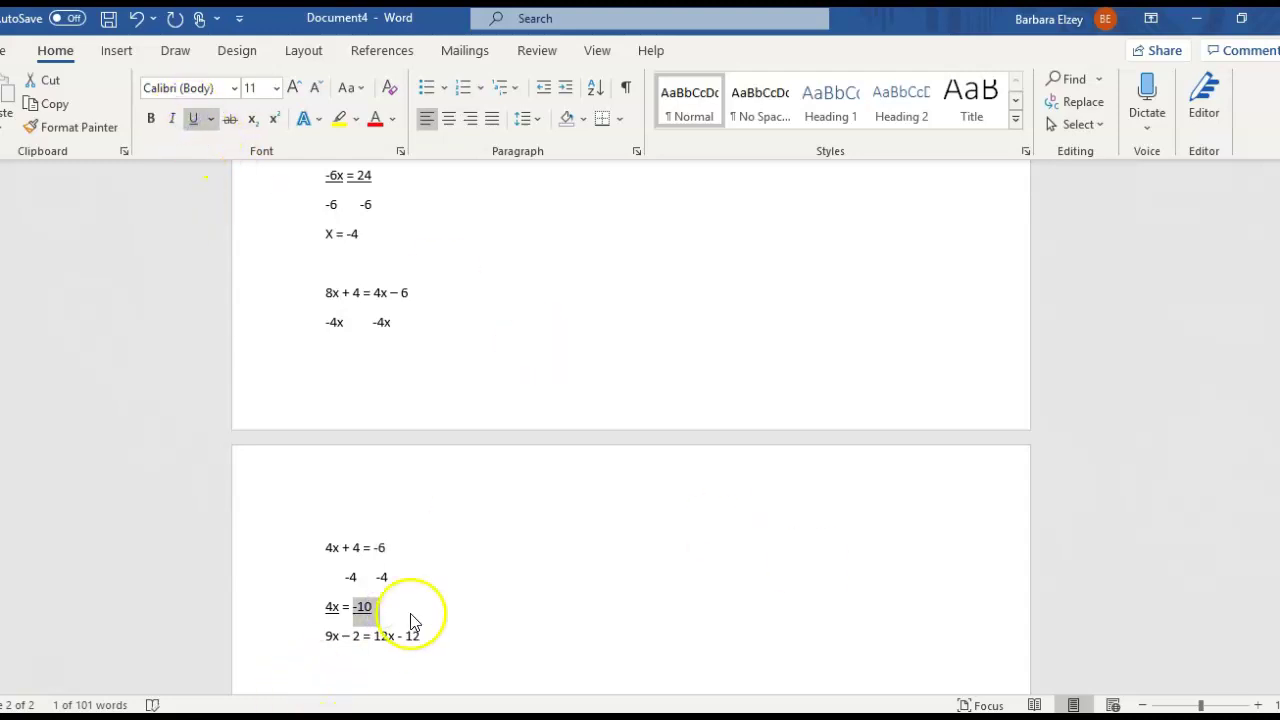
# Step: Below 4x = -10, add a non-underlined denominator 4 under each side and the solution line "X = -5/2"
pyautogui.click(392, 604)
pyautogui.click(196, 118)
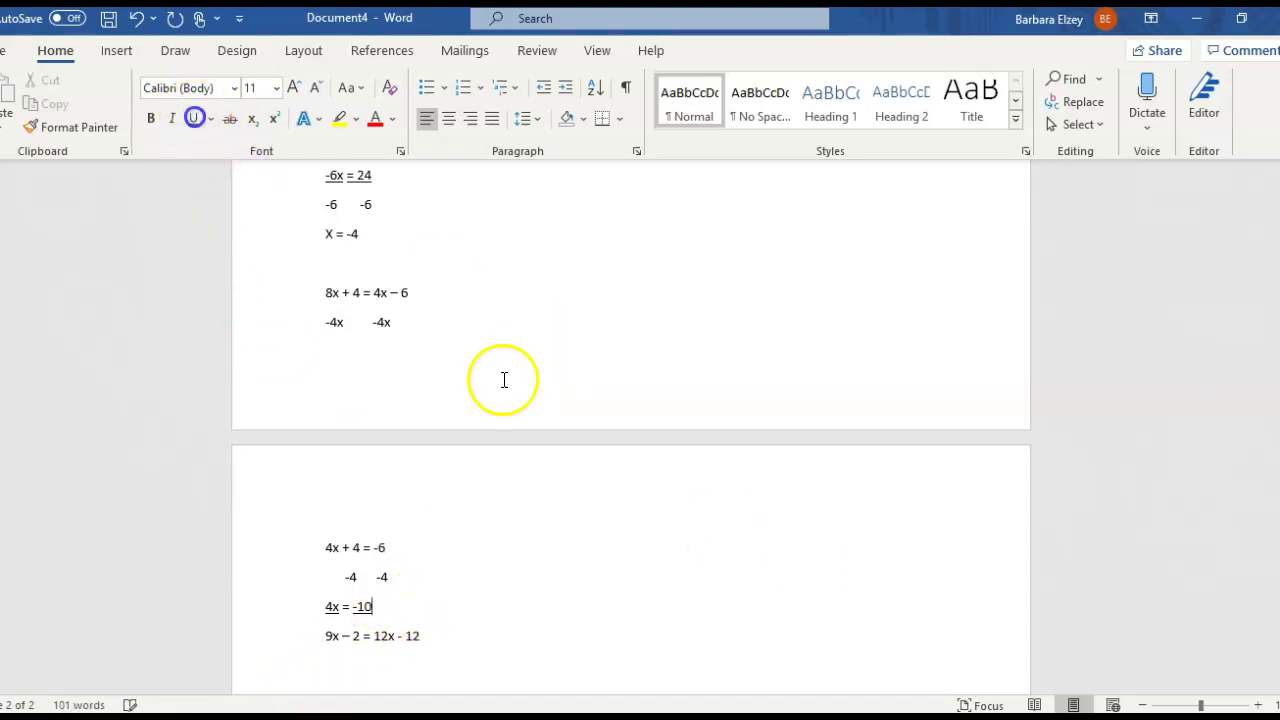
pyautogui.press('Return')
pyautogui.write('4')
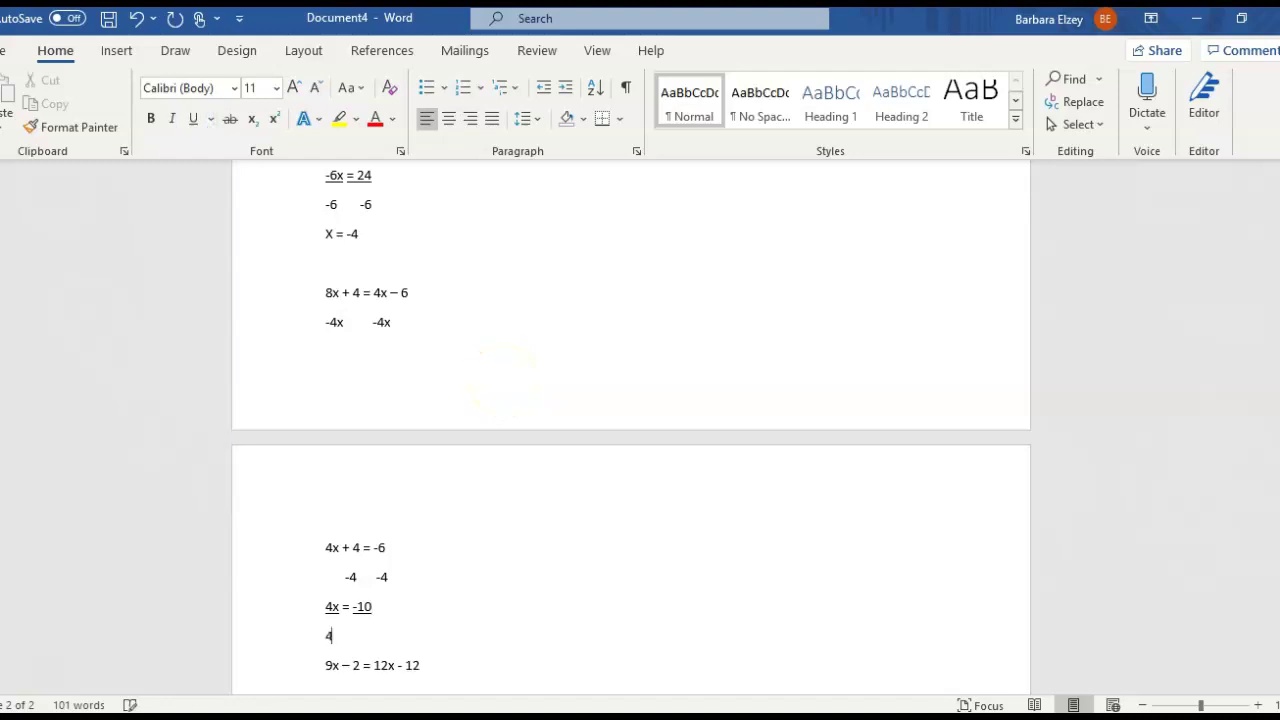
pyautogui.write('4')
pyautogui.press('Return')
pyautogui.write('x = ')
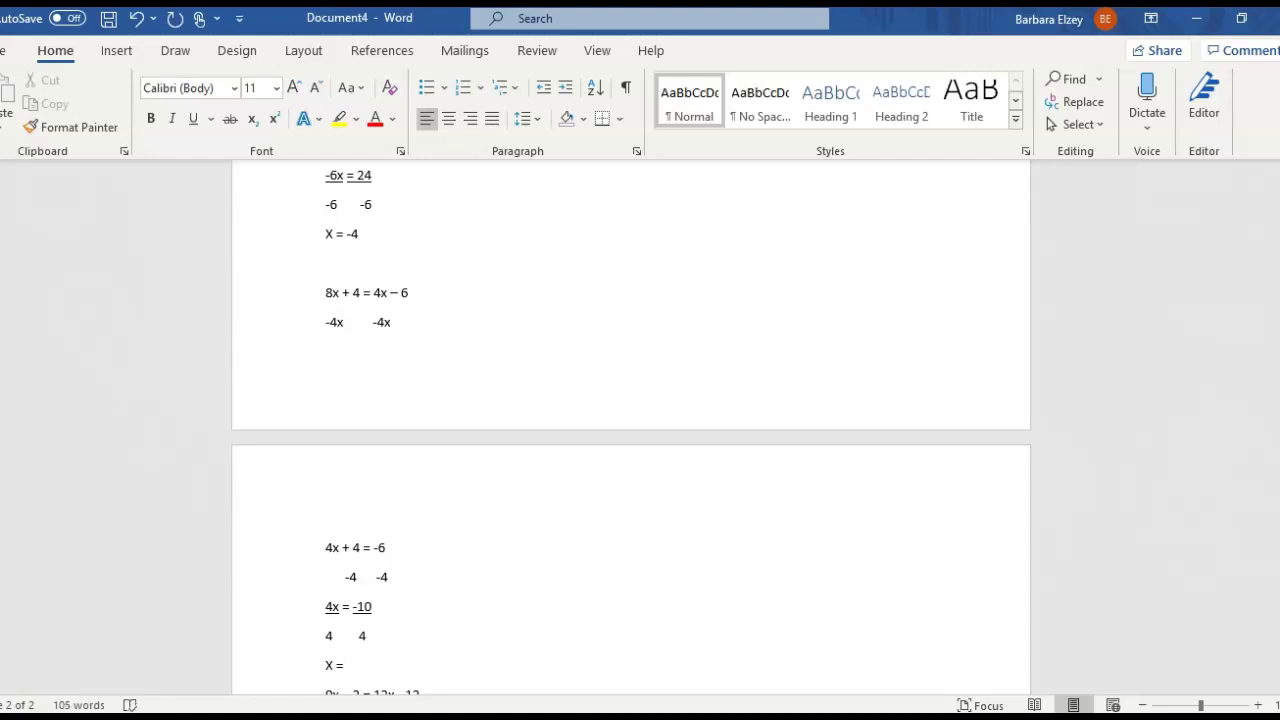
pyautogui.write('-5/2')
# Step: Below 9x – 2 = 12x – 12, add "-9x" under each x term and the simplified equation "-2 = 3x - 12"
pyautogui.scroll(-3, 1102, 515)
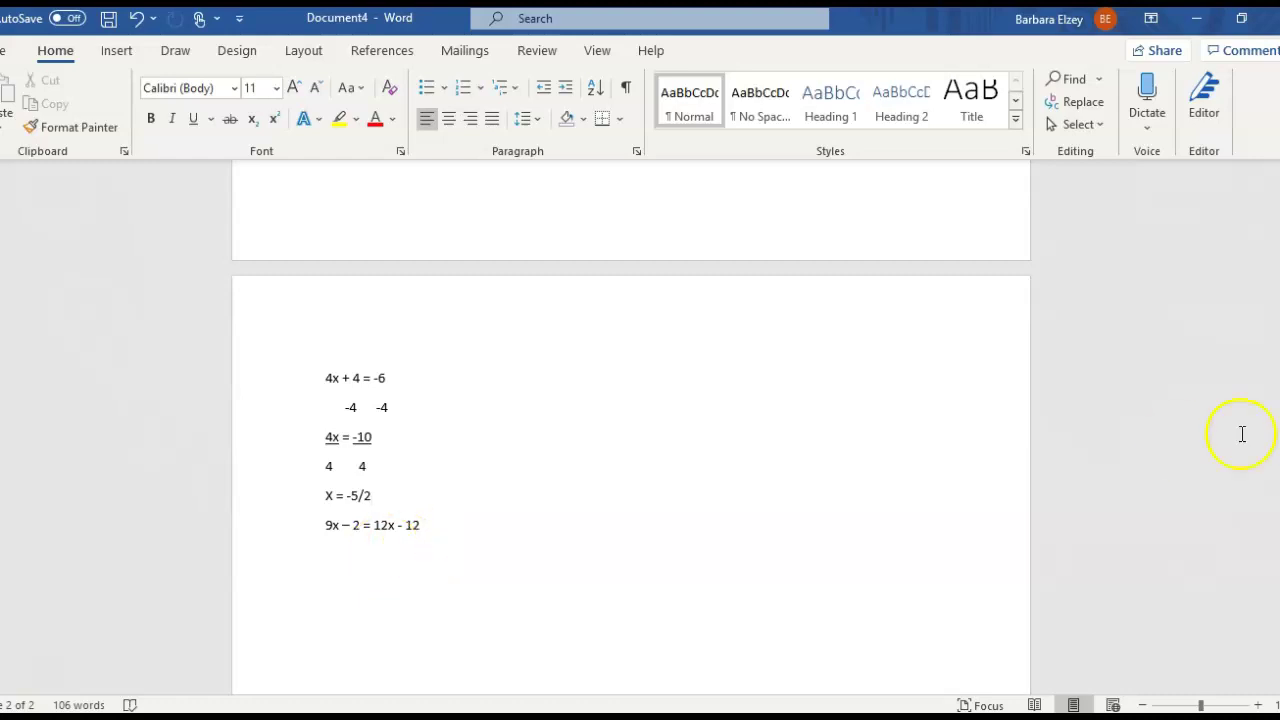
pyautogui.scroll(-1, 1230, 428)
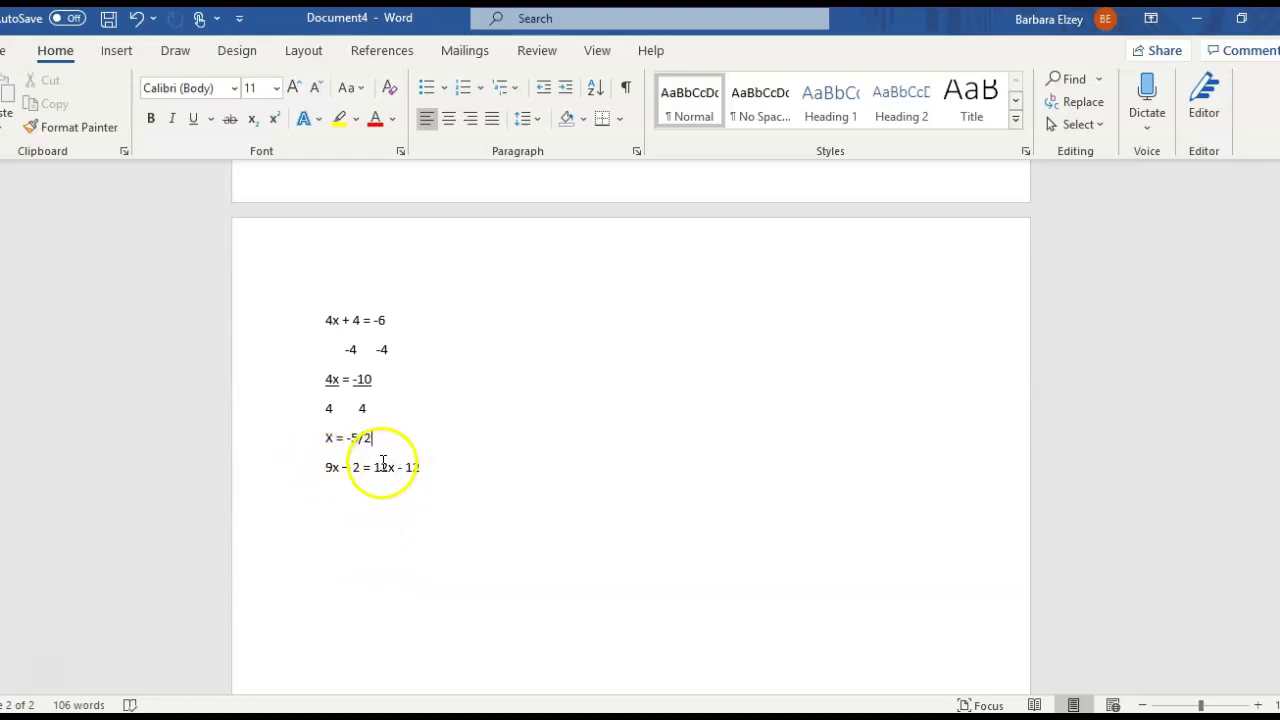
pyautogui.click(323, 486)
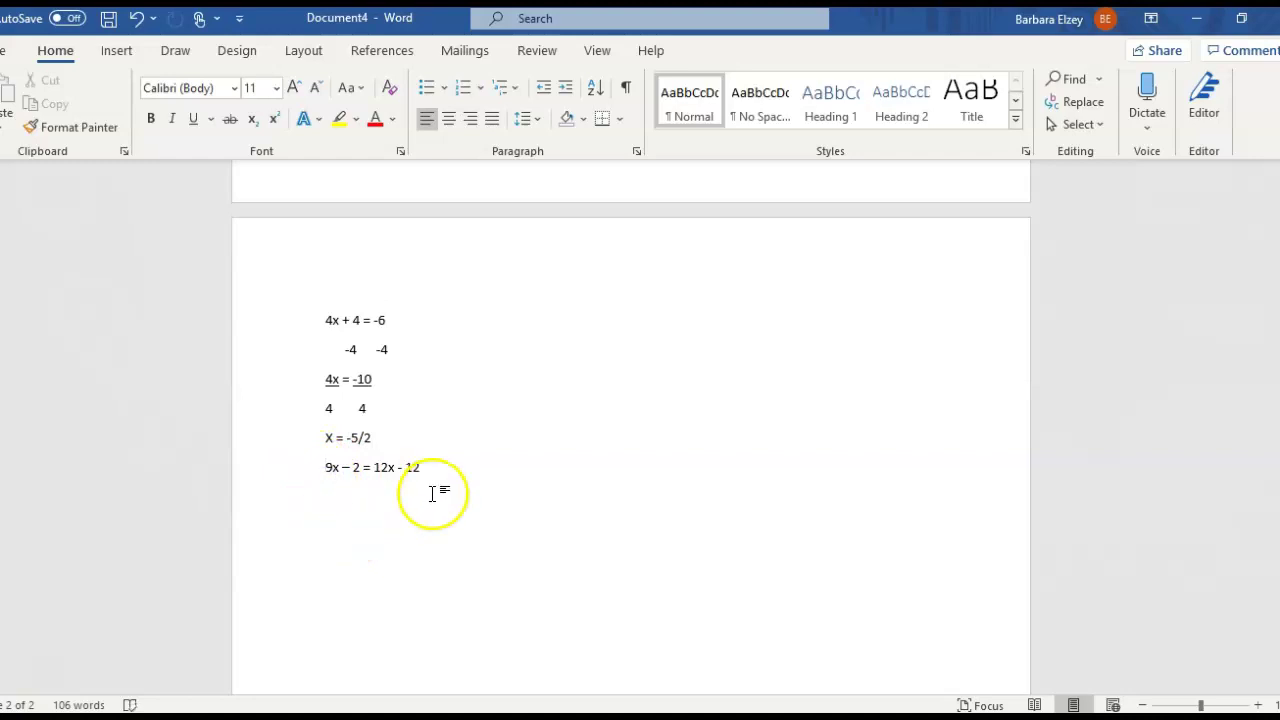
pyautogui.click(427, 467)
pyautogui.press('Return')
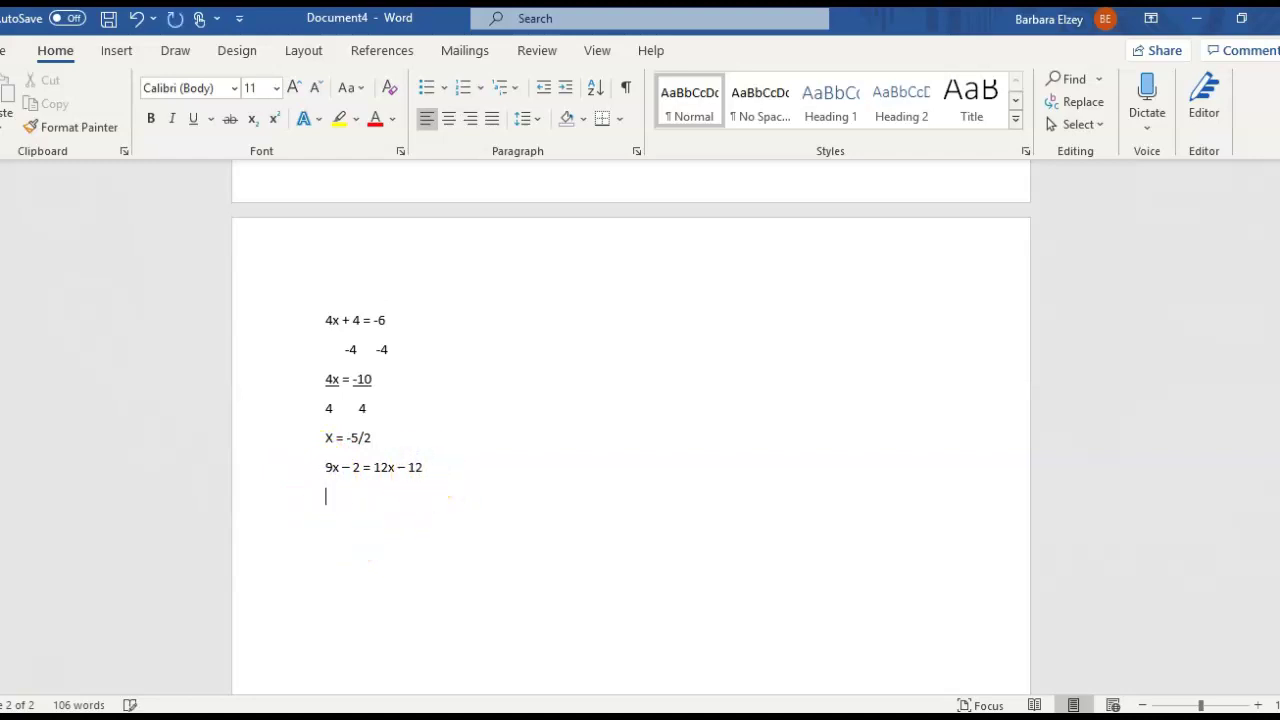
pyautogui.write('-9x          -9x')
pyautogui.press('Return')
pyautogui.write('-1')
pyautogui.press('BackSpace')
pyautogui.write('2 = 3x - 12')
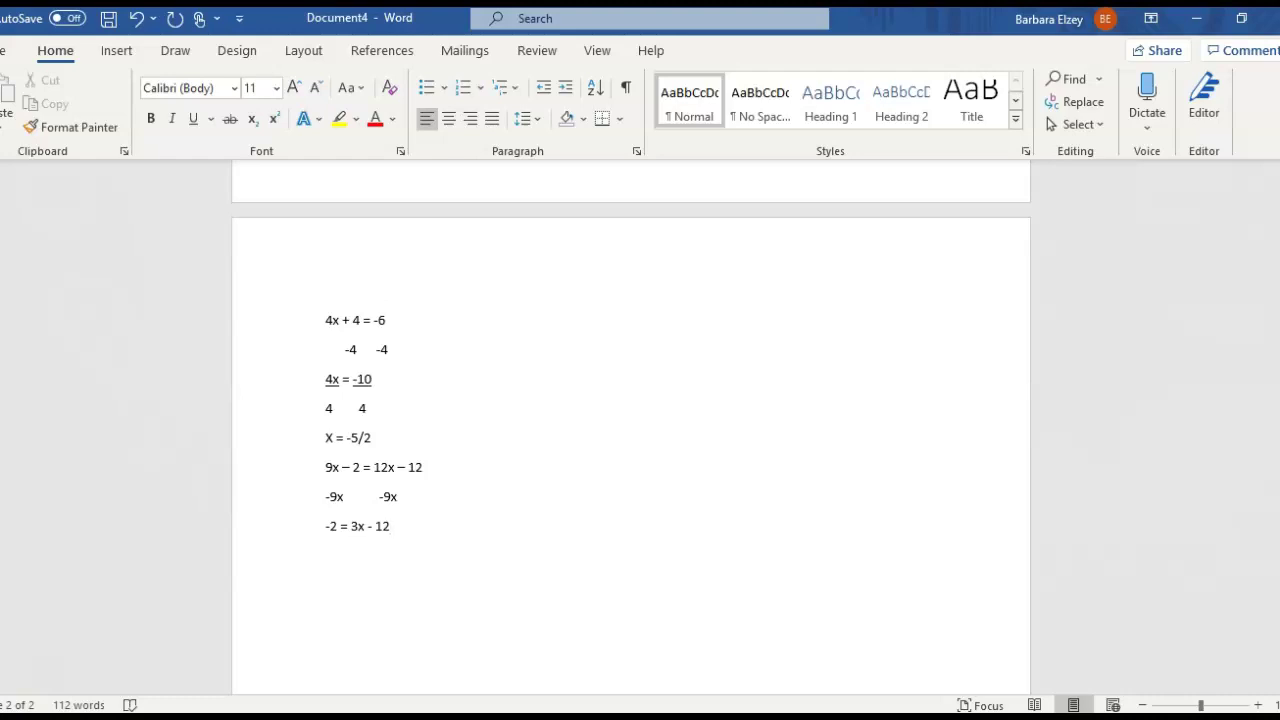
# Step: Below -2 = 3x – 12, add a line with 12 under each side and the result "10 = 3x"
pyautogui.press('Return')
pyautogui.write('12         12')
pyautogui.press('Return')
pyautogui.write('10 = 3x')
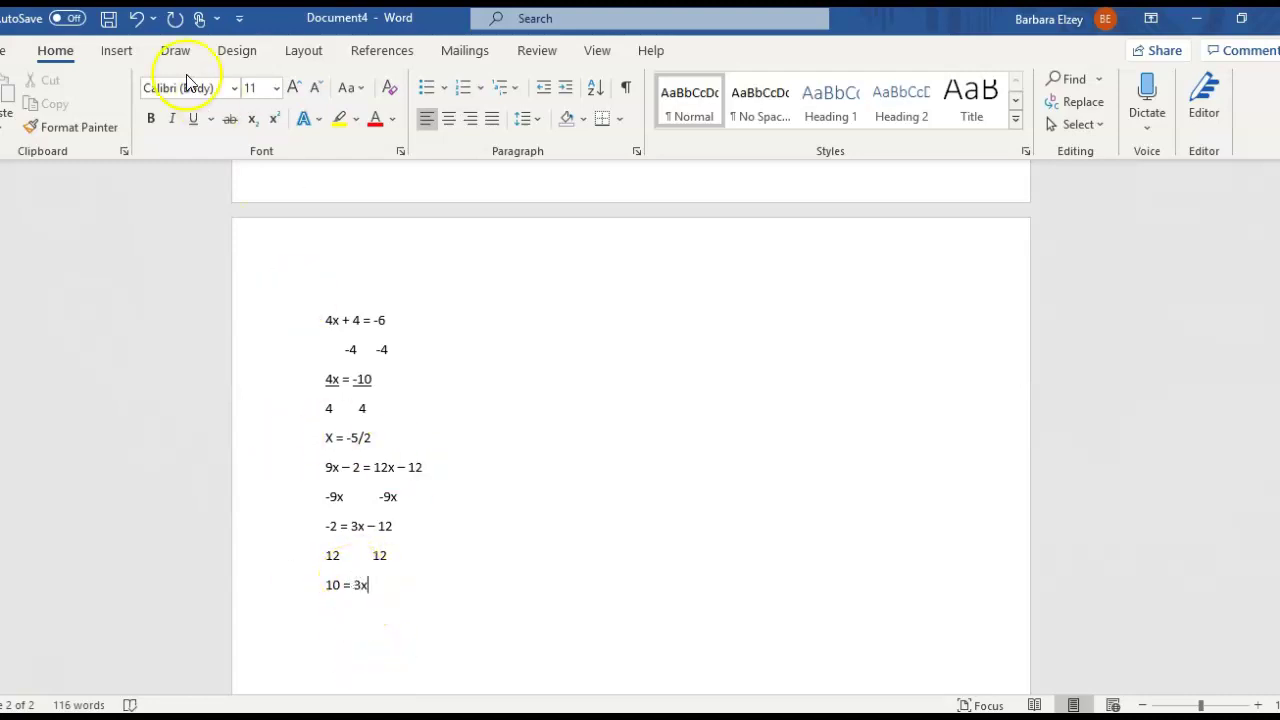
# Step: Underline the 10 and the x term separately in the last equation, leaving the equals sign plain
pyautogui.click(192, 119)
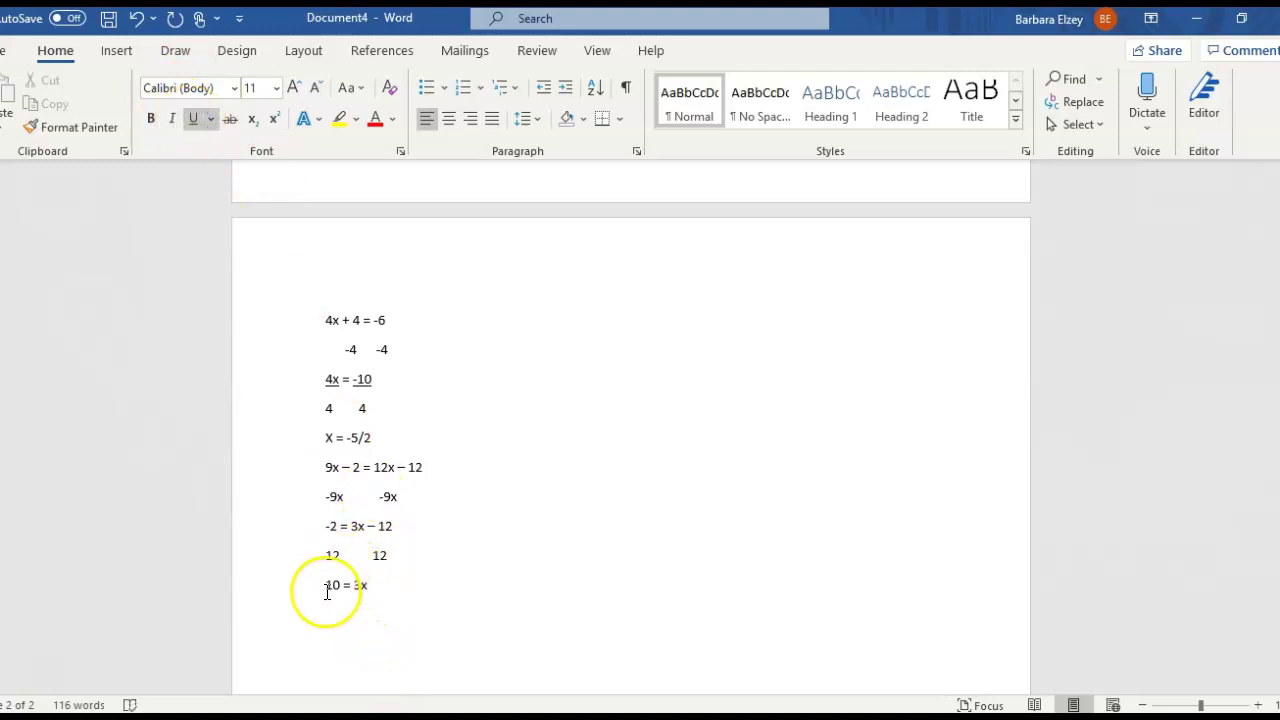
pyautogui.moveTo(327, 587); pyautogui.dragTo(340, 587)
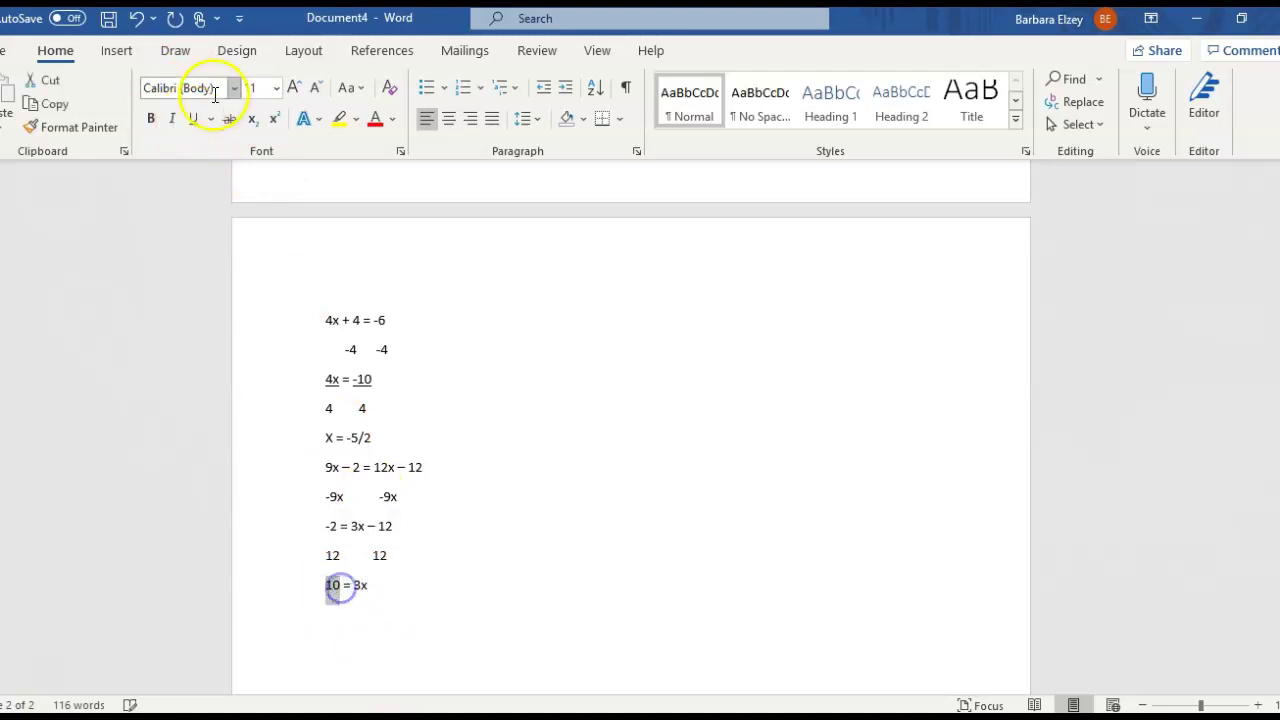
pyautogui.click(195, 120)
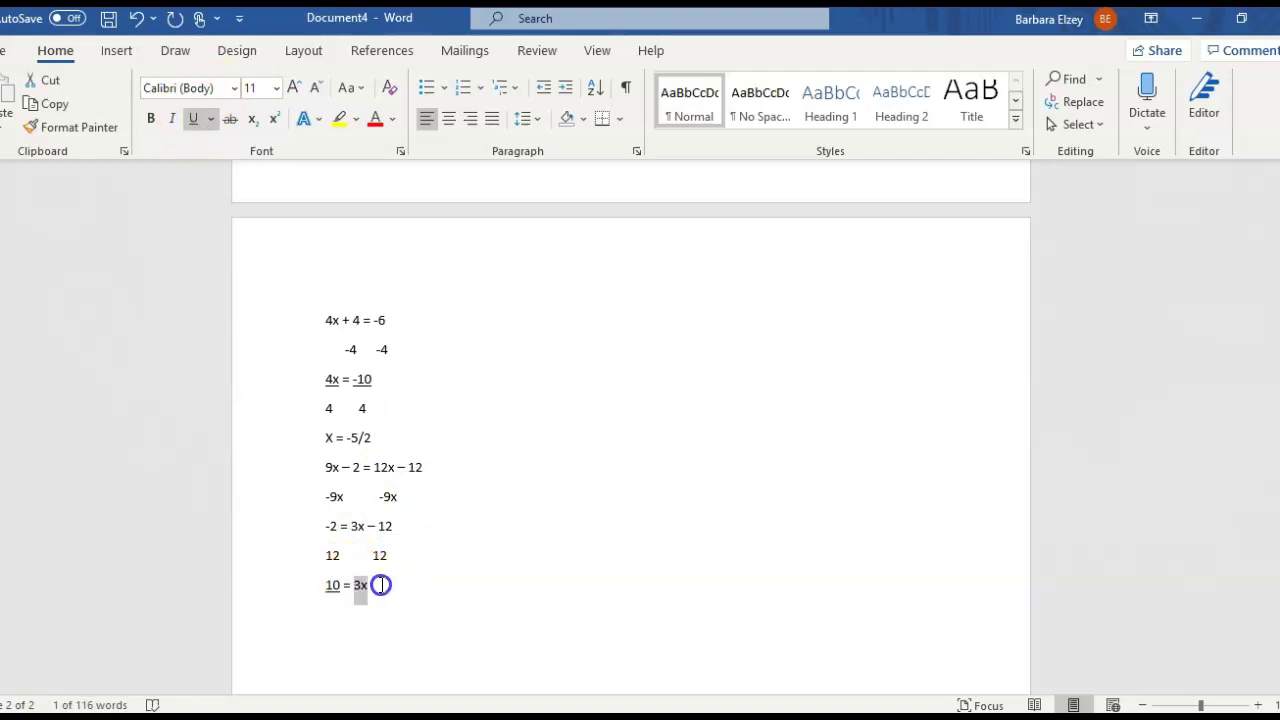
pyautogui.moveTo(374, 584)
pyautogui.mouseDown()
pyautogui.moveTo(357, 587)
pyautogui.moveTo(372, 588)
pyautogui.mouseUp()
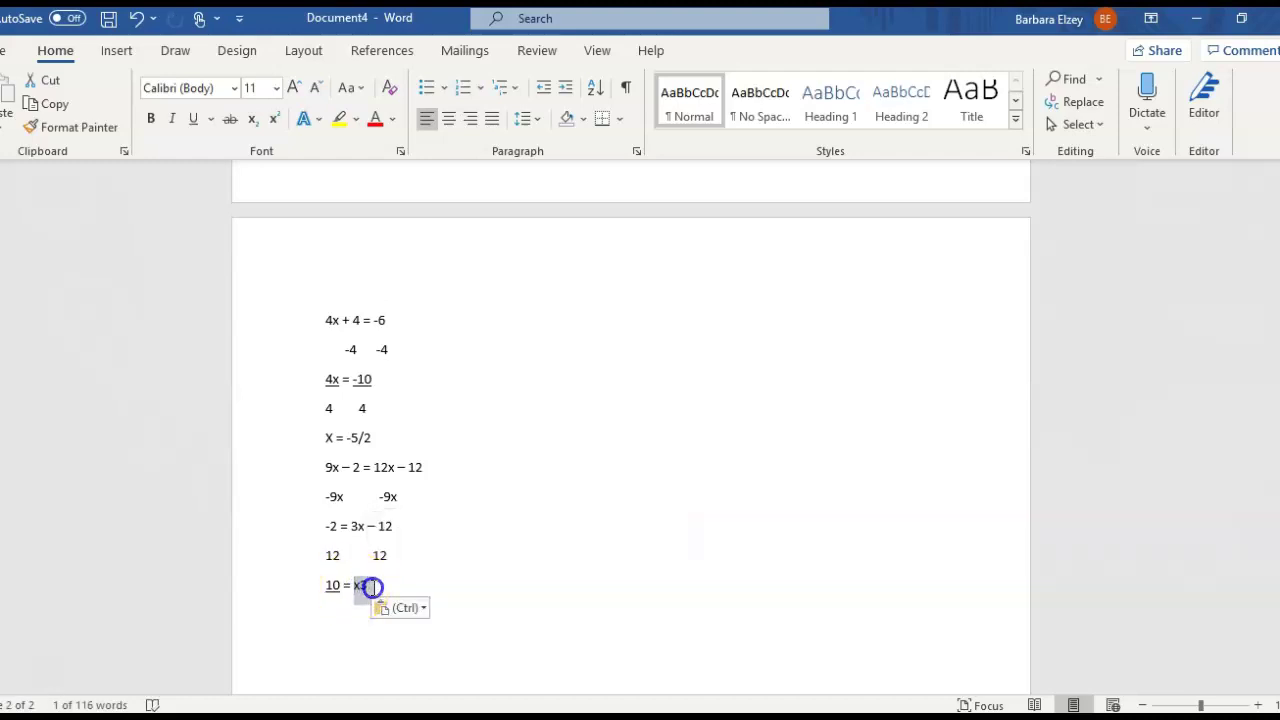
pyautogui.click(197, 118)
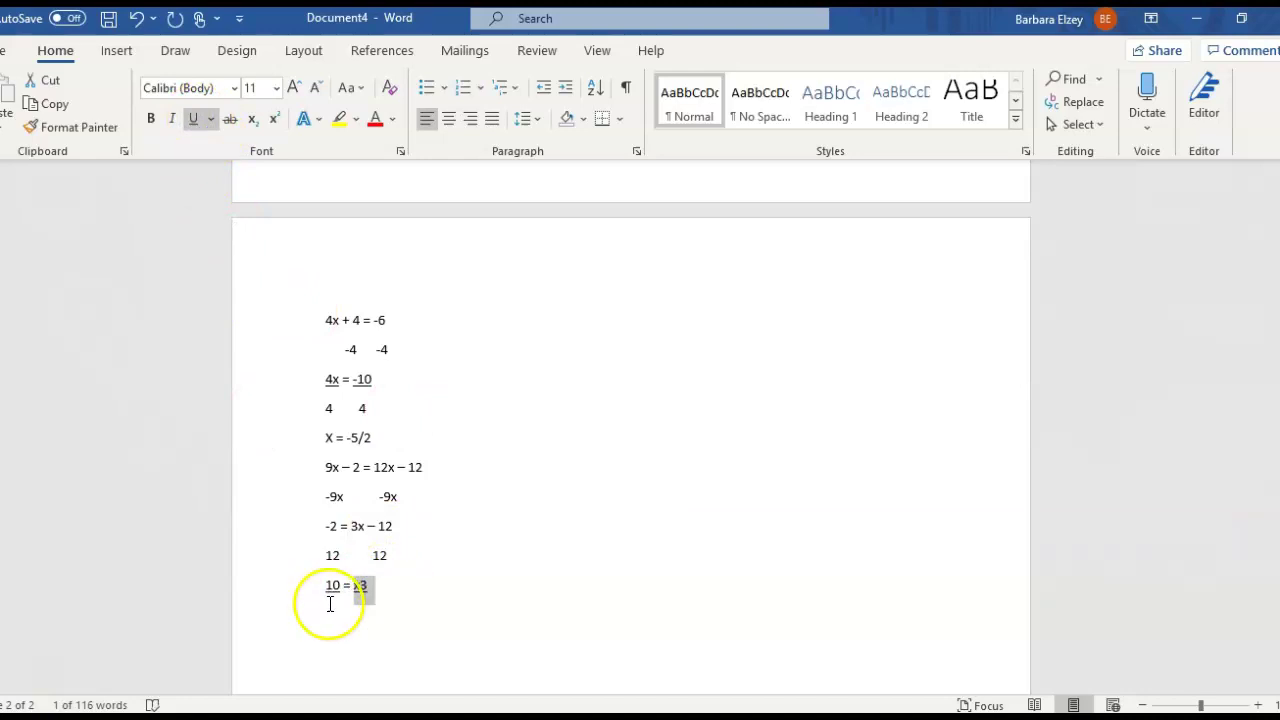
# Step: Add a non-underlined denominator 3 under each side of the last equation and the solution line "10/3 = x"
pyautogui.click(331, 600)
pyautogui.click(381, 587)
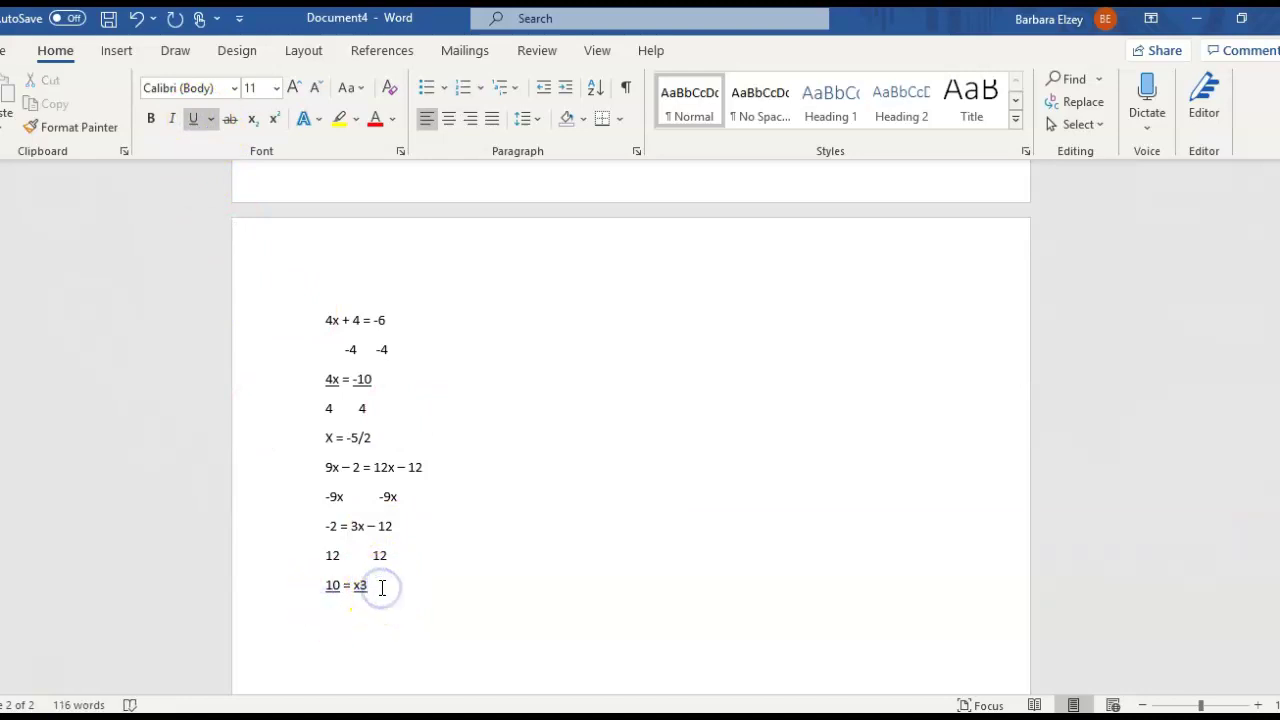
pyautogui.press('Return')
pyautogui.click(189, 122)
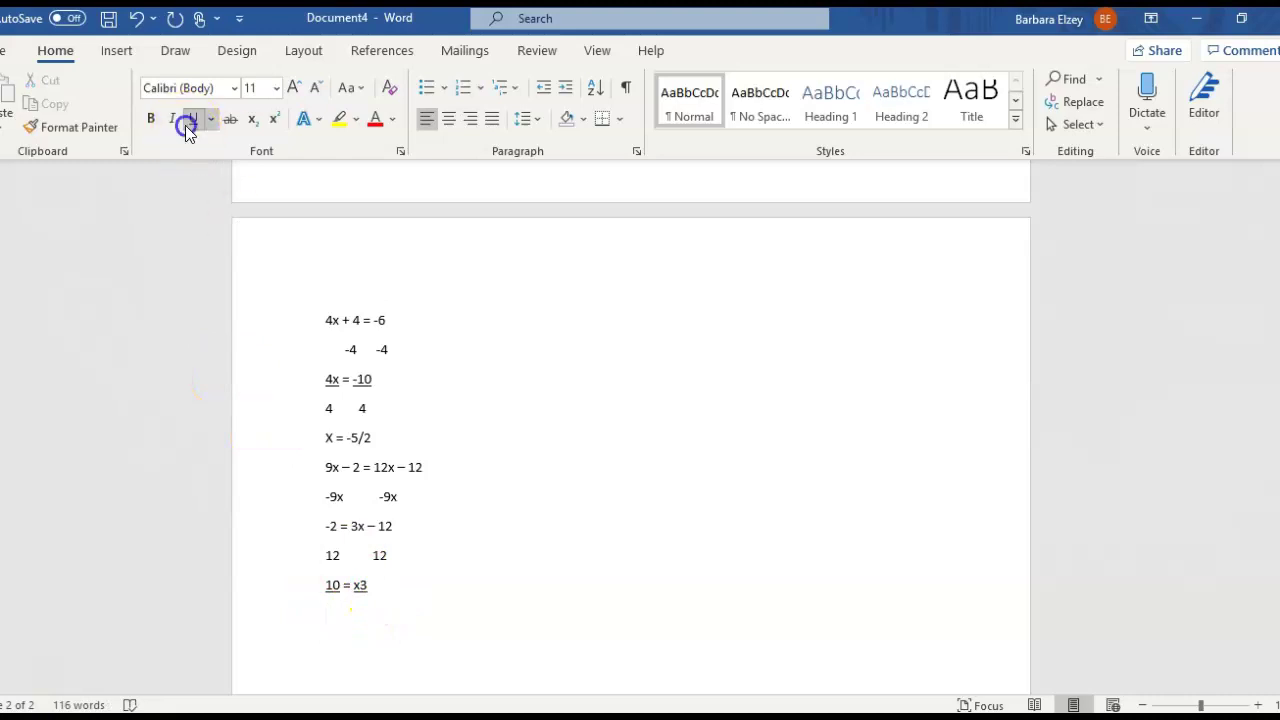
pyautogui.write('3')
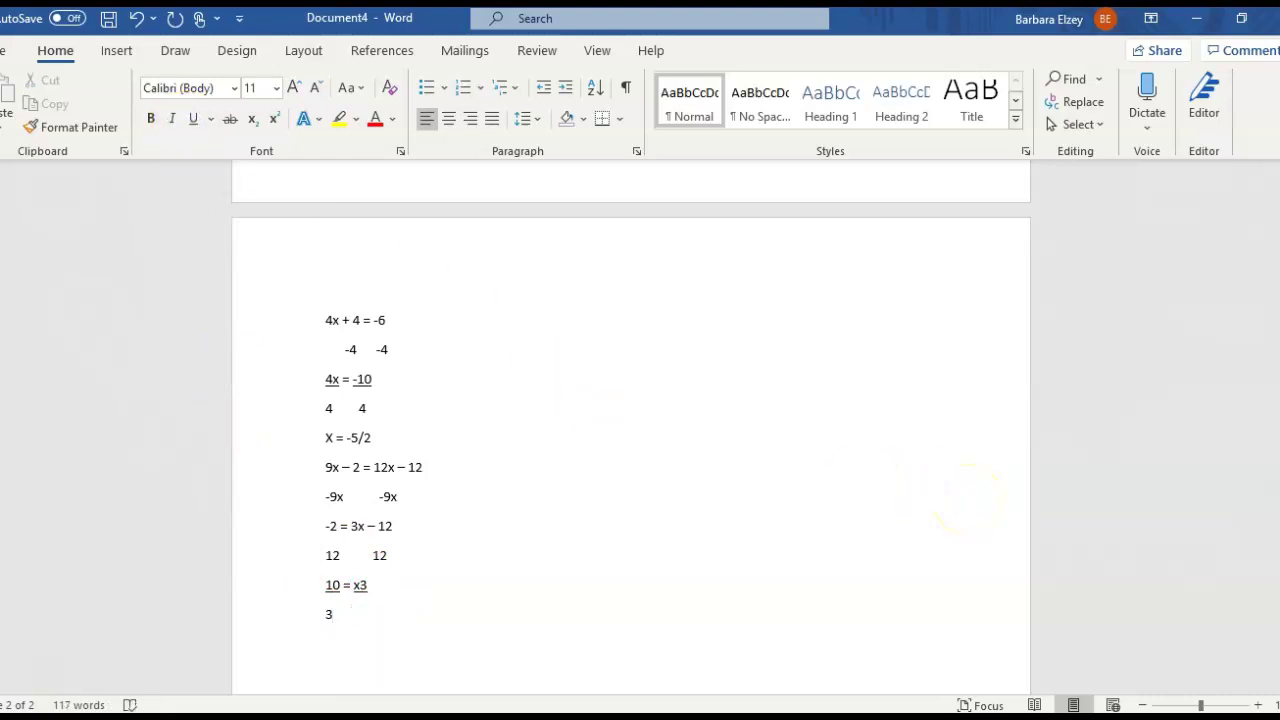
pyautogui.write('       3')
pyautogui.press('Return')
pyautogui.write('10/3 = x')
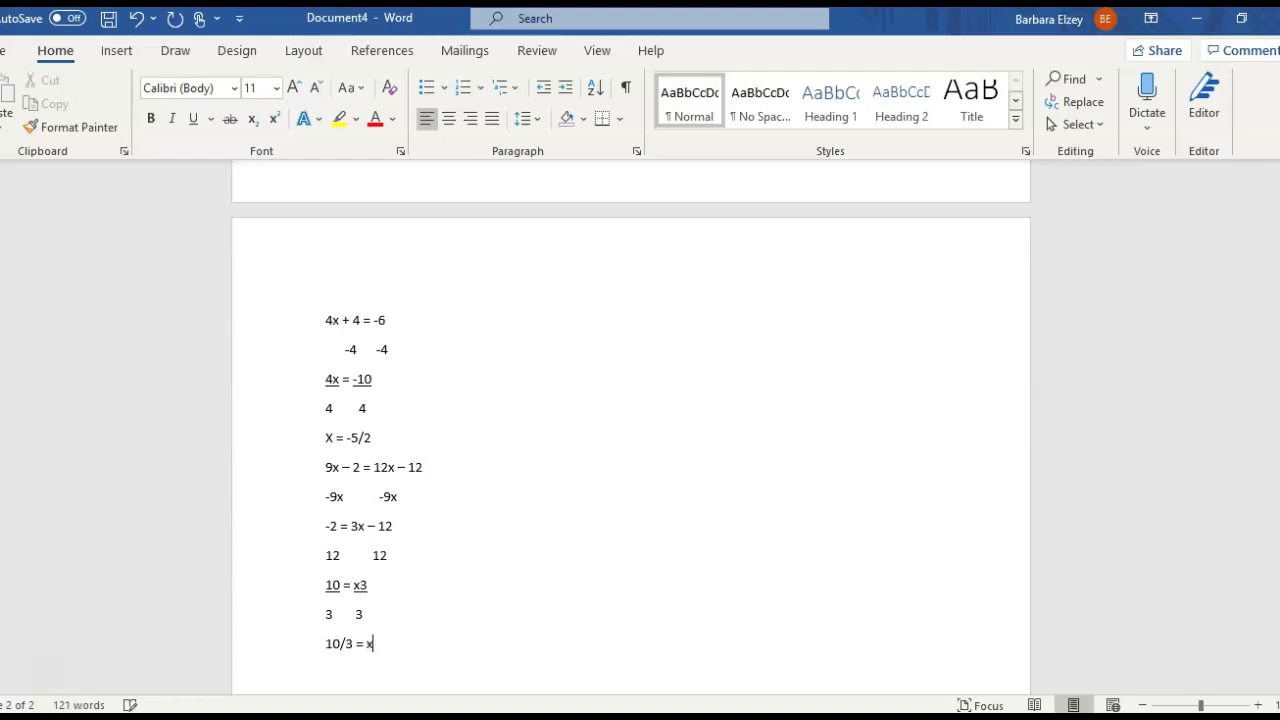